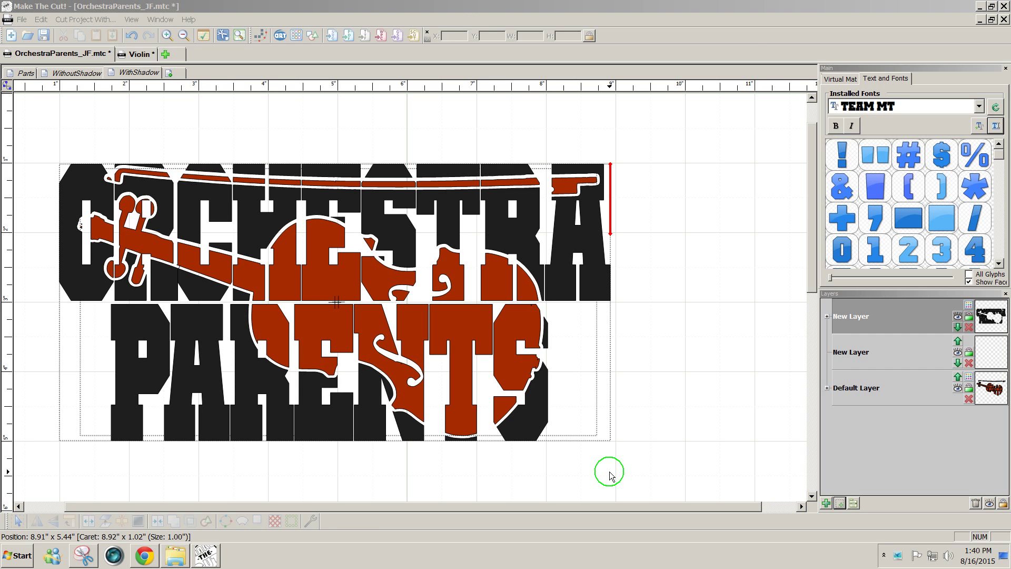
Select all the design pieces, then the violin, then the black ORCHESTRA PARENTS lettering to inspect them
left_click(242, 439)
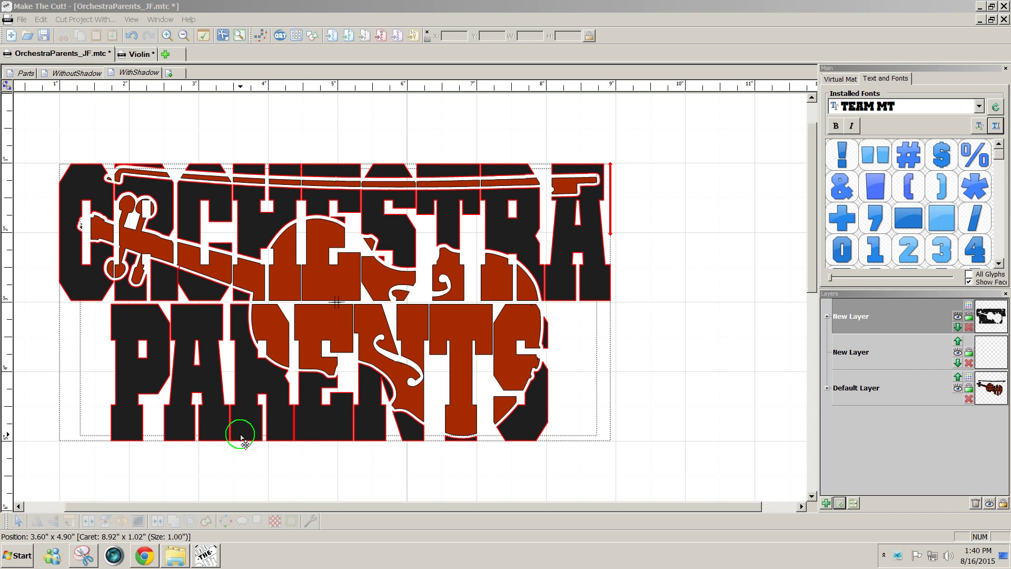
left_click(321, 360)
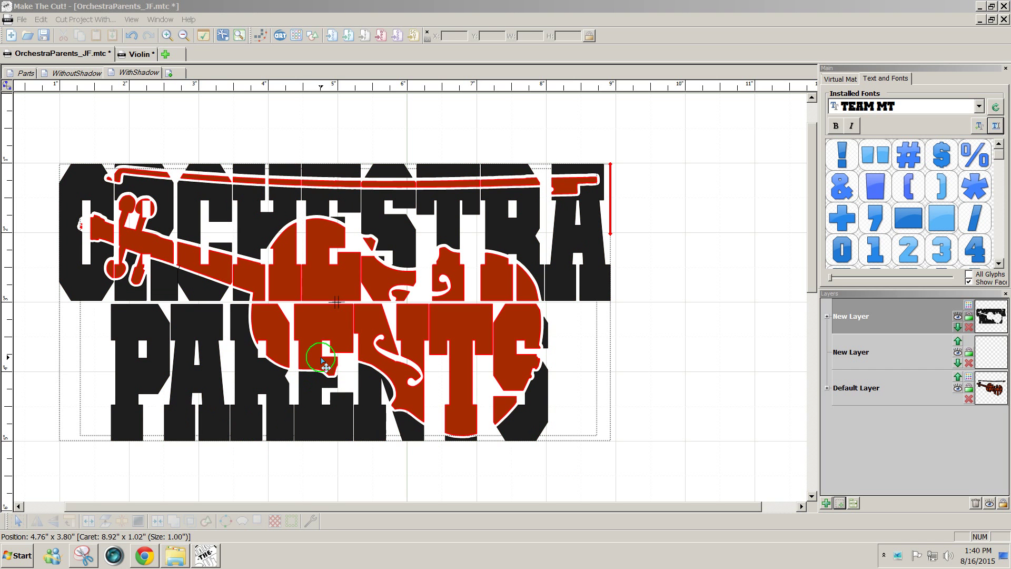
left_click(725, 313)
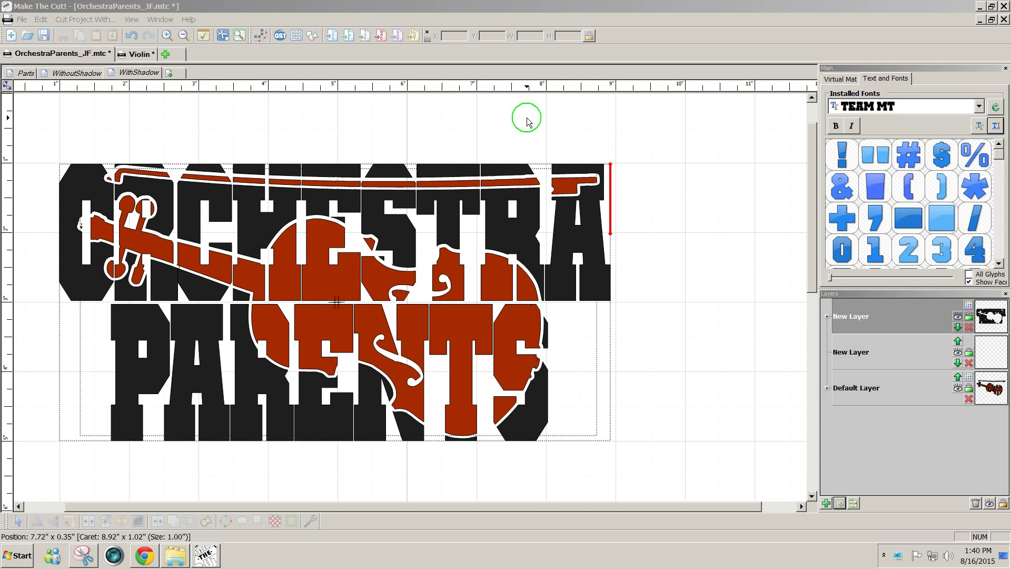
left_click(100, 208)
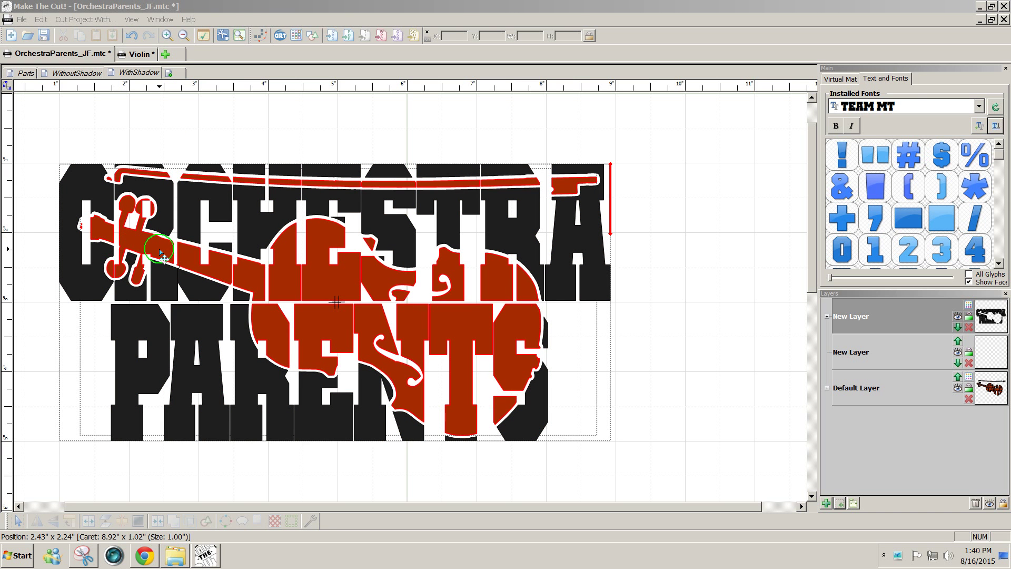
left_click(171, 227)
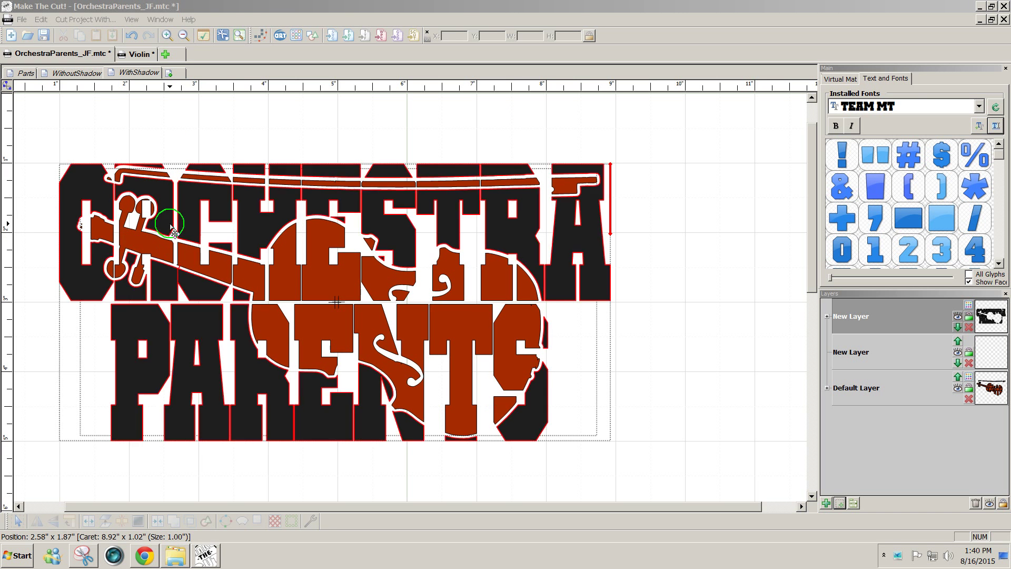
Switch to the WithoutShadow page and briefly select the red violin there
left_click(82, 73)
left_click(340, 283)
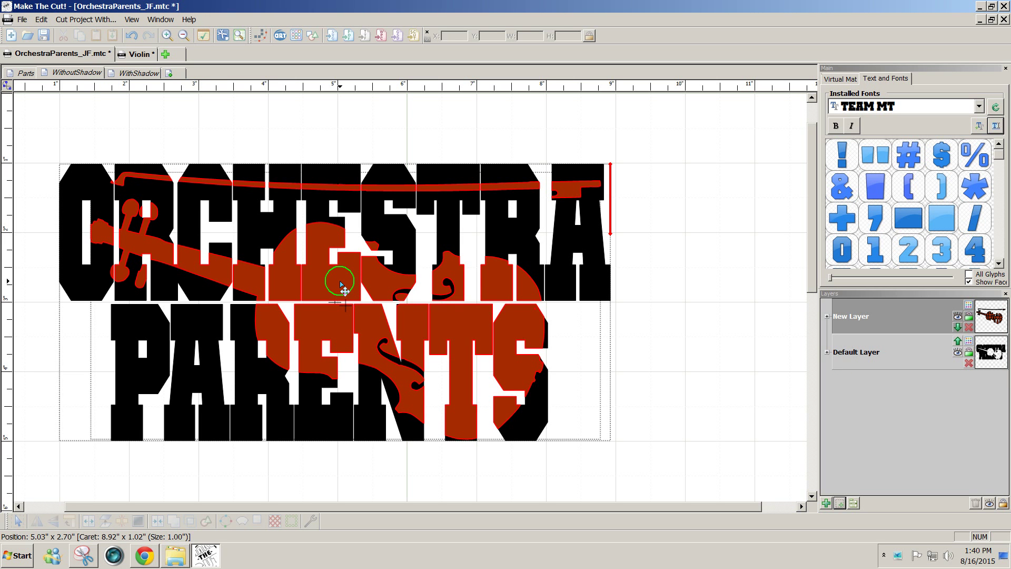
left_click(383, 148)
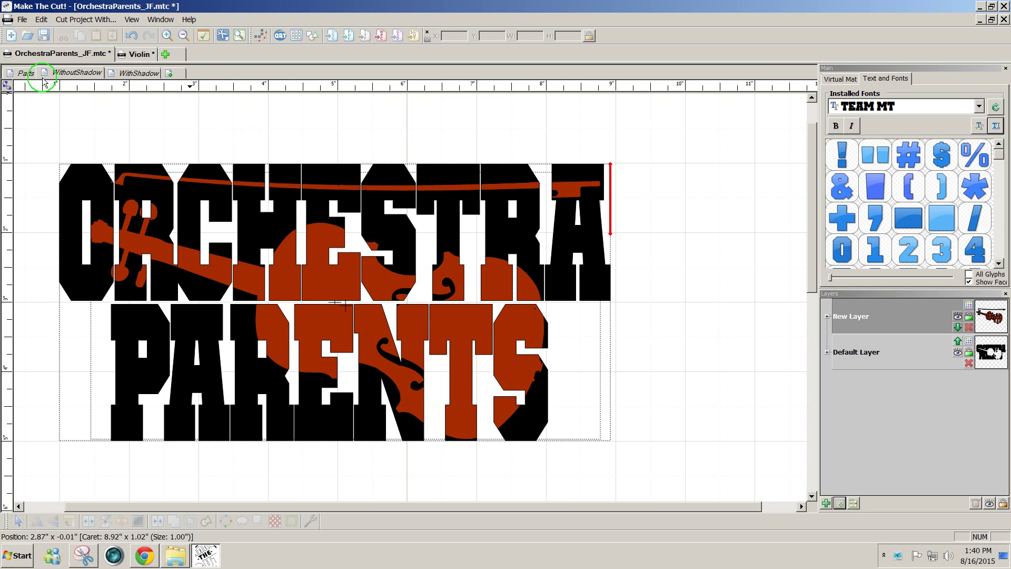
On the Parts page, hide and re-show the Shadow Layer's black outline around the selected violin and bow
left_click(27, 74)
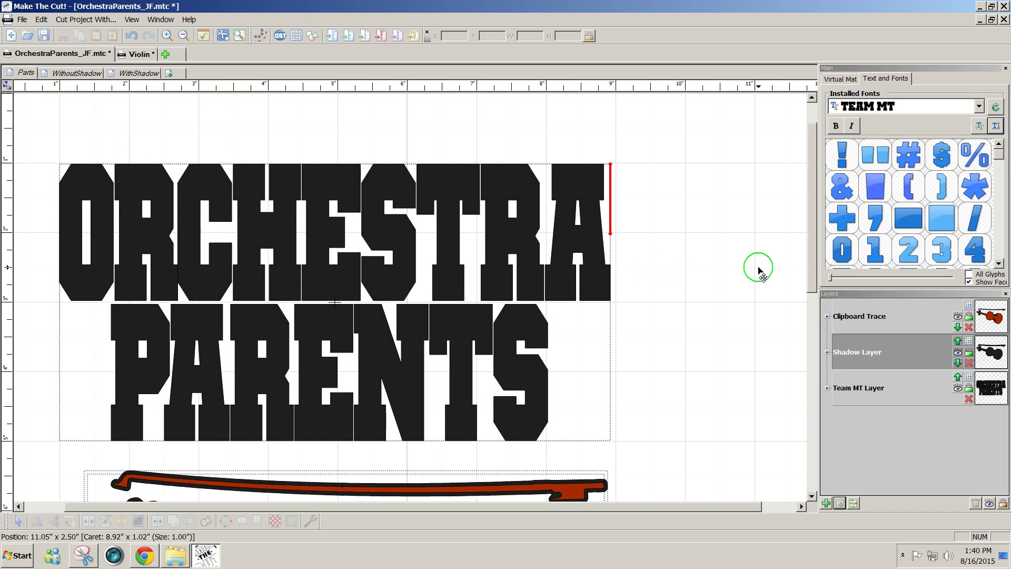
left_click_drag(808, 282, 793, 404)
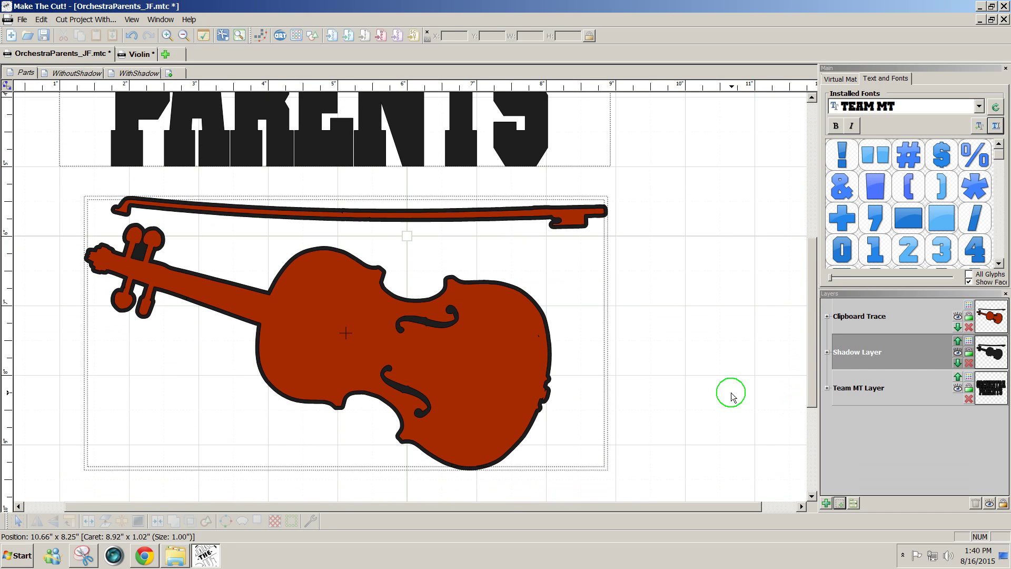
left_click(958, 353)
left_click(476, 374)
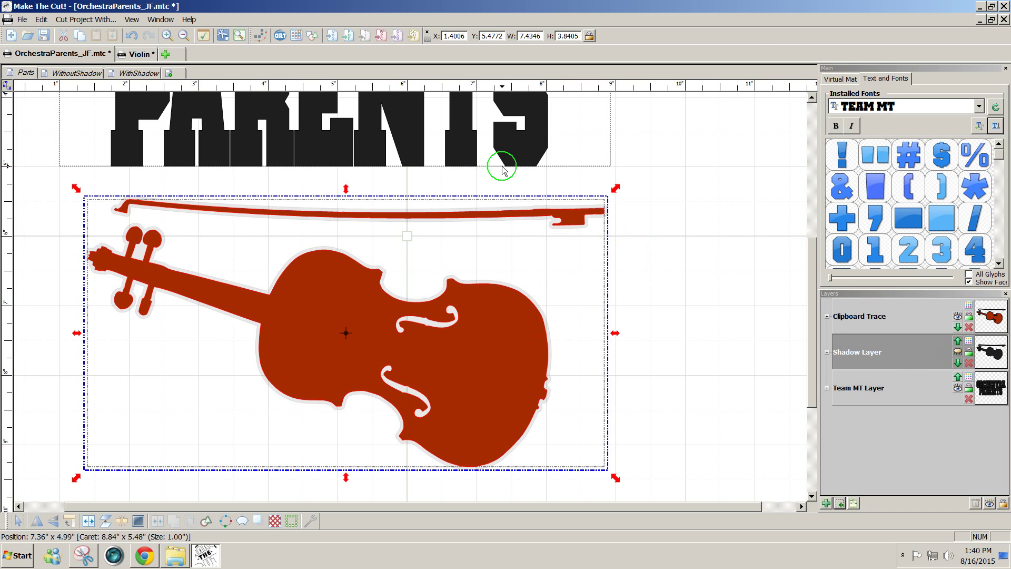
left_click(958, 353)
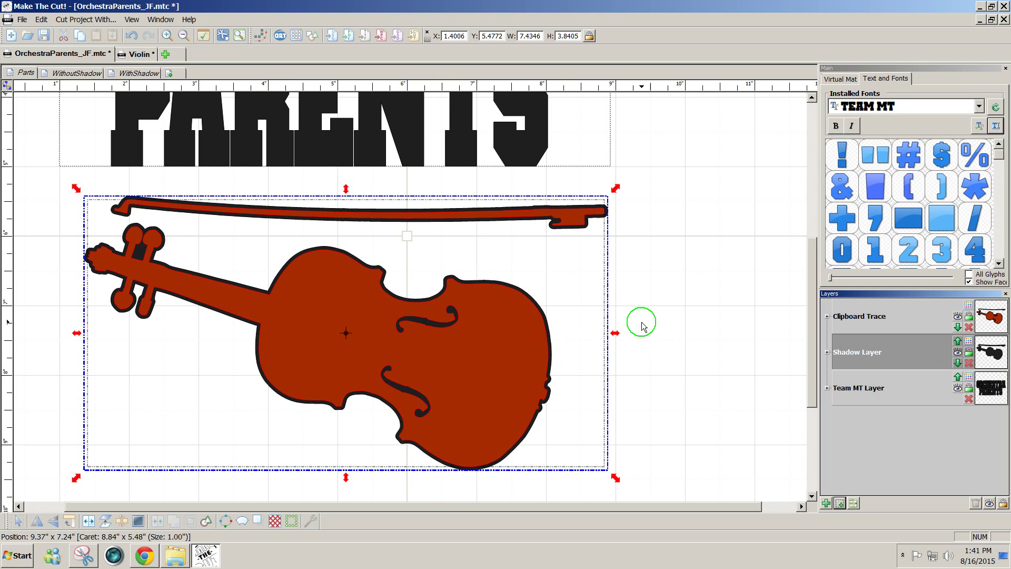
Add a blank New Page and confirm TEAM MT stays the selected font
left_click(171, 74)
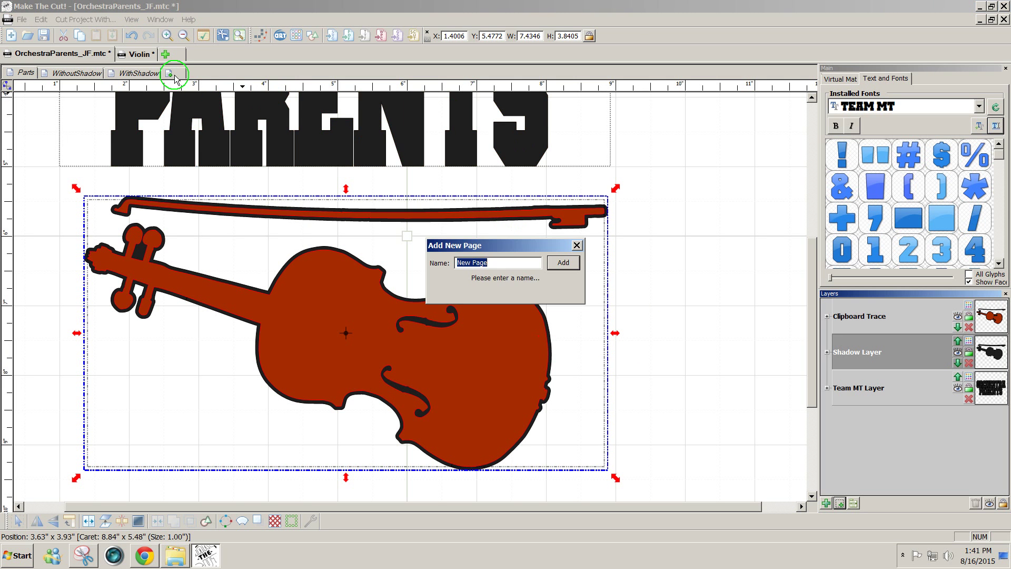
left_click(563, 262)
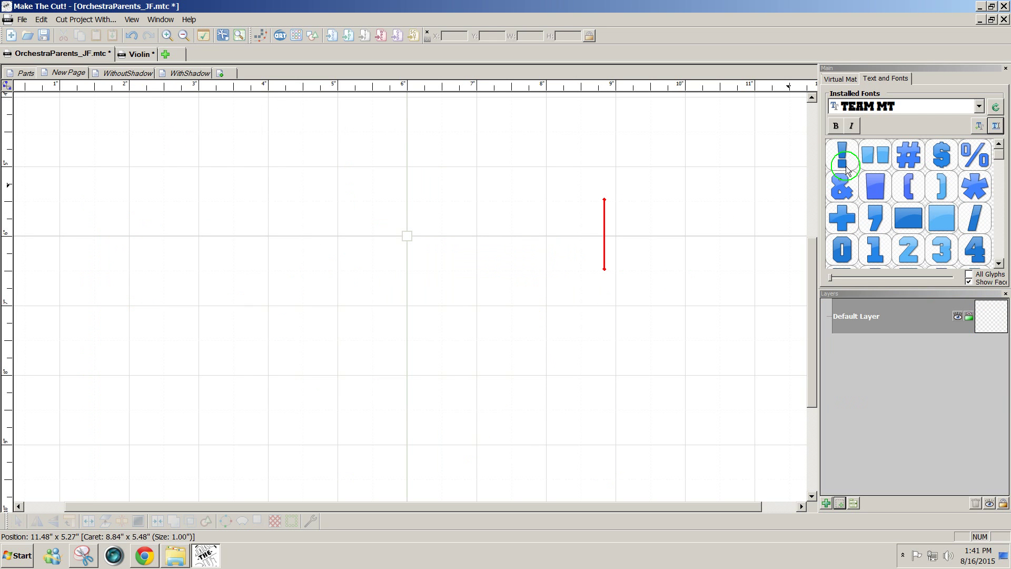
left_click(979, 107)
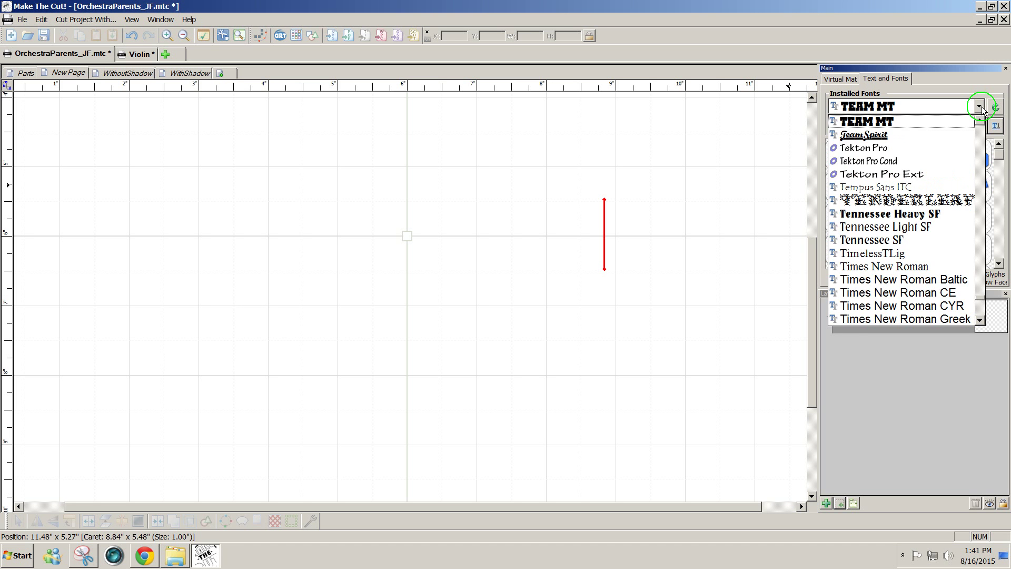
left_click(981, 108)
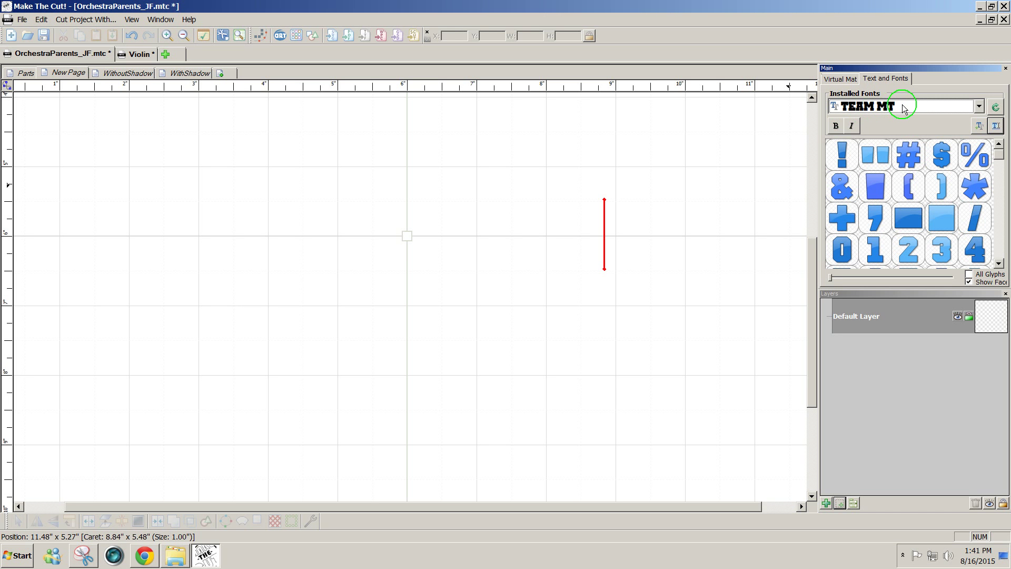
Create a centred two-line 'ORCHESTRA' / 'PARENTS' text group in TEAM MT
left_click(995, 126)
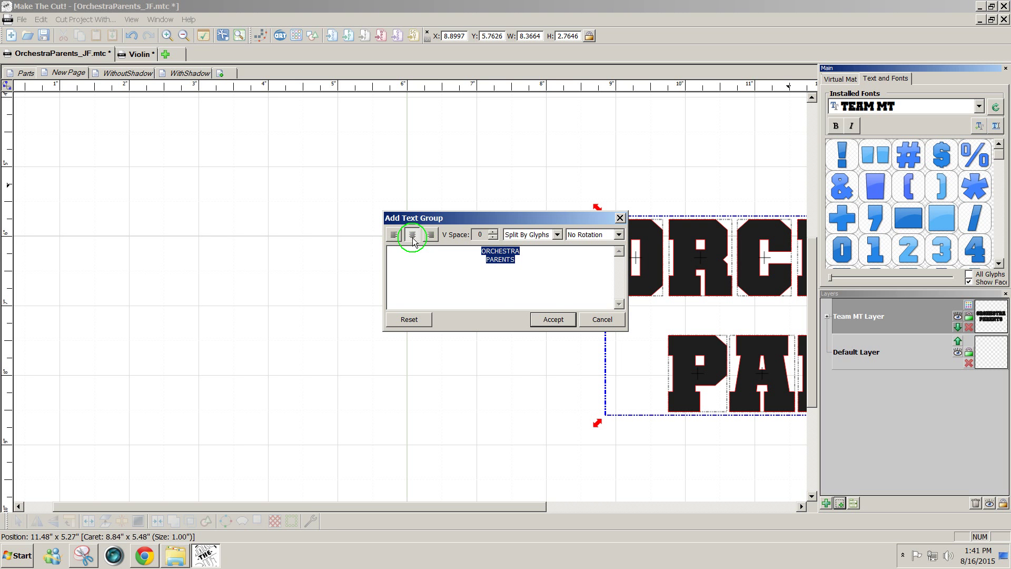
left_click(553, 319)
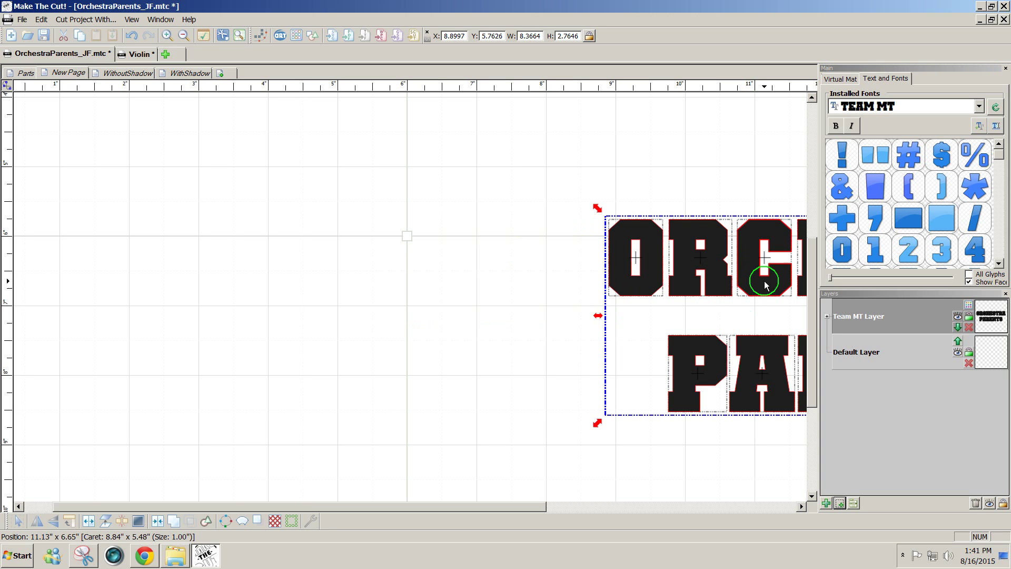
Move the lettering to centre-left, shorten it so PARENTS rises, and narrow it to about 8.14 in
left_click_drag(758, 286, 239, 234)
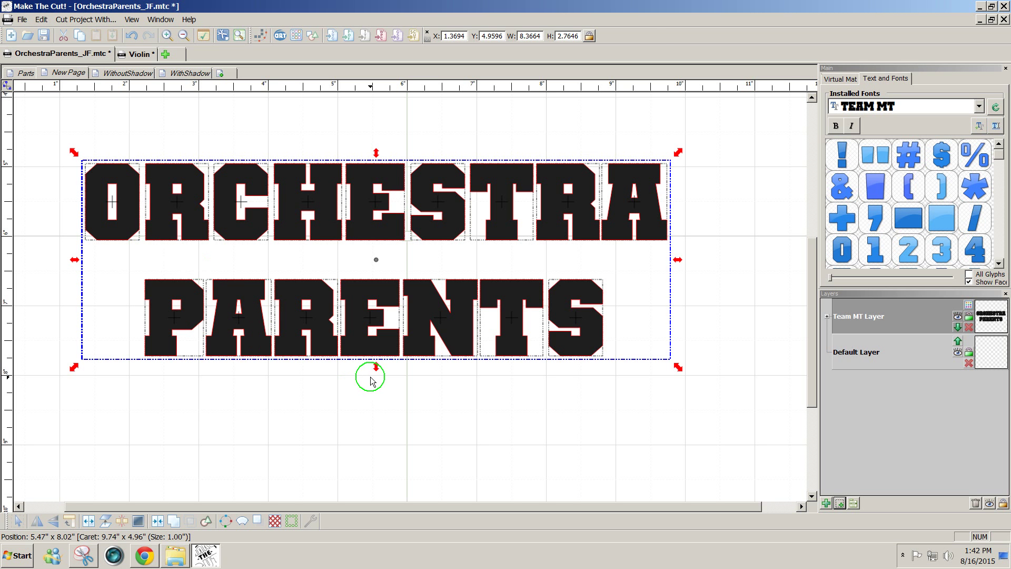
left_click_drag(377, 370, 391, 307)
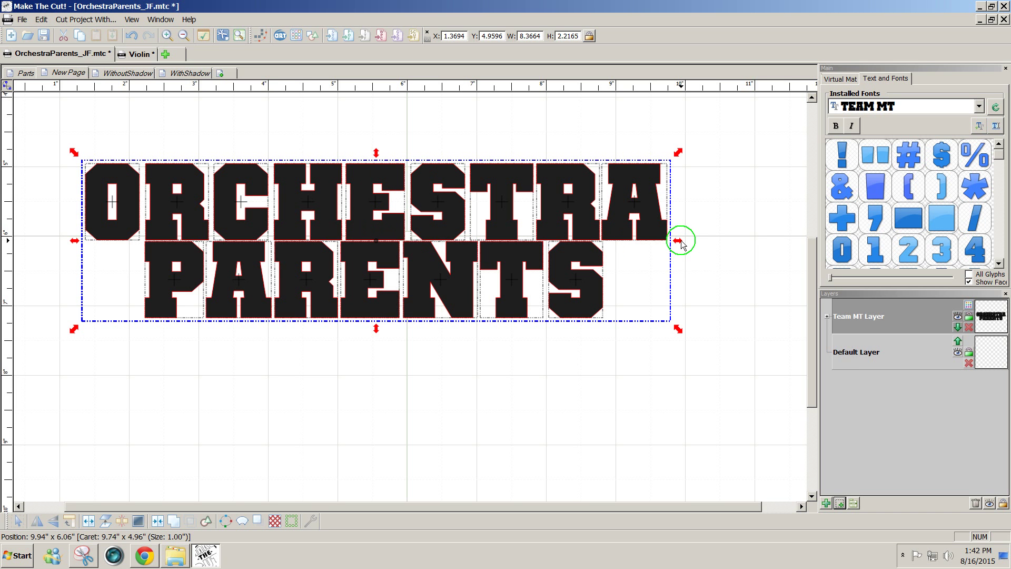
mouse_move(679, 241)
left_mouse_down()
mouse_move(658, 253)
mouse_move(677, 249)
mouse_move(639, 248)
mouse_move(672, 249)
left_mouse_up()
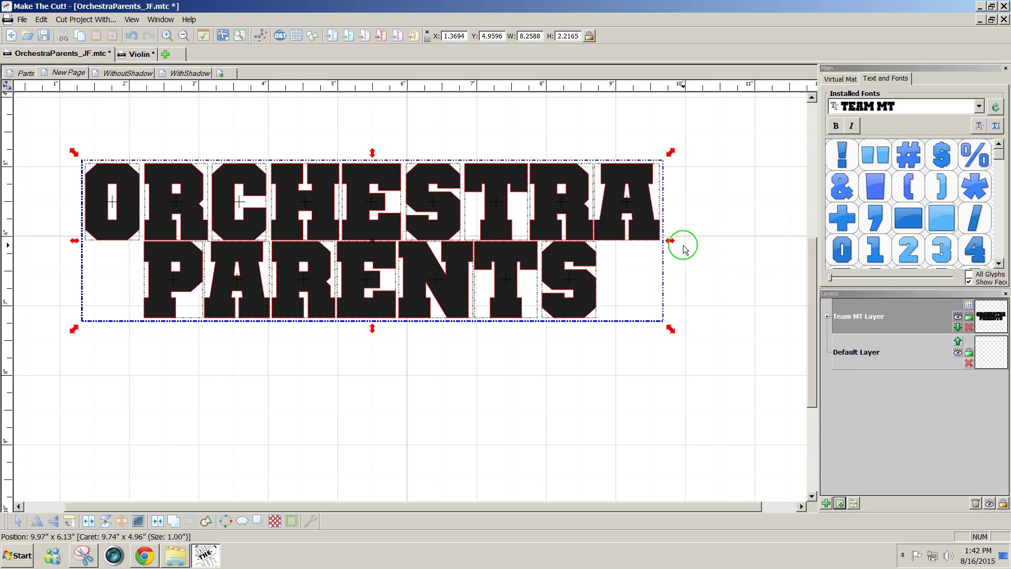
left_click_drag(672, 241, 662, 242)
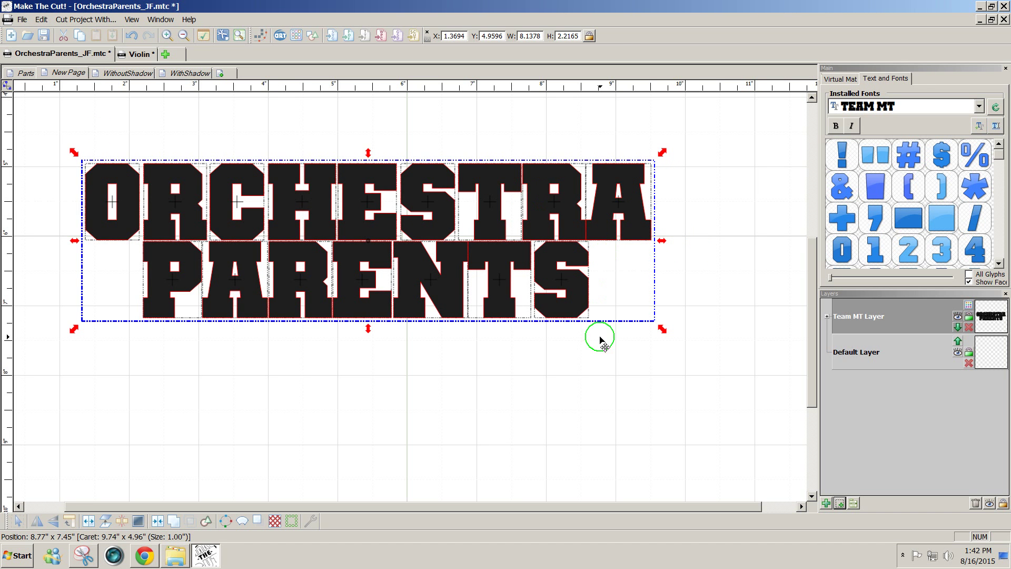
Nudge the O, R and C of ORCHESTRA right so they just overlap
left_click(604, 363)
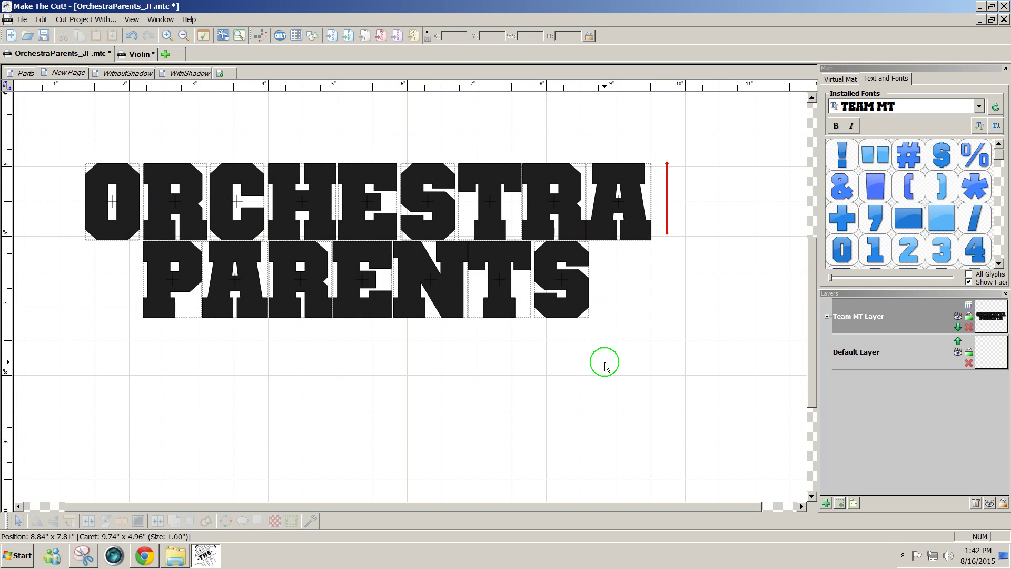
left_click_drag(55, 139, 161, 271)
key("Right")
key("Right")
key("Right")
key("Right")
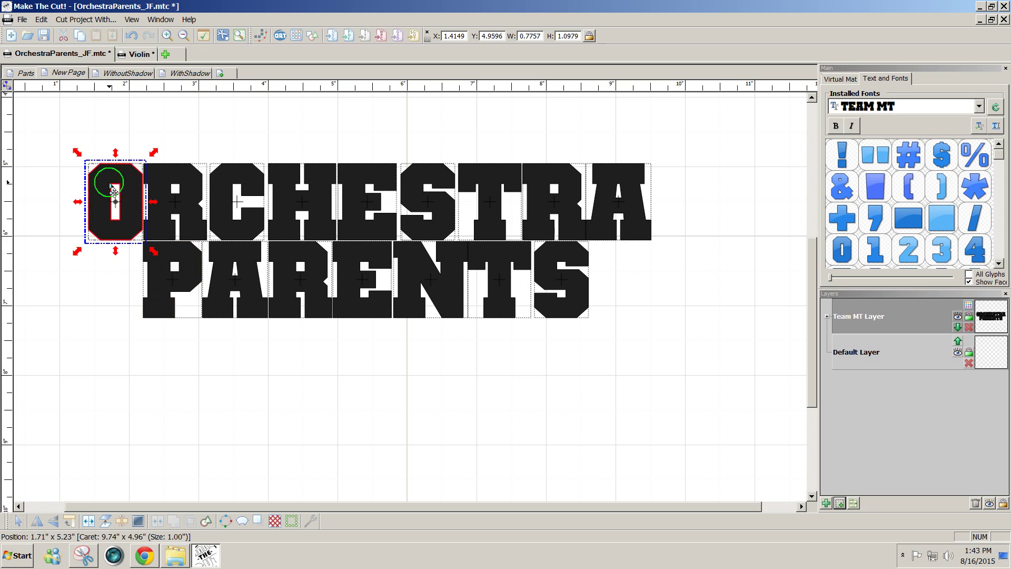
left_click_drag(40, 132, 217, 243)
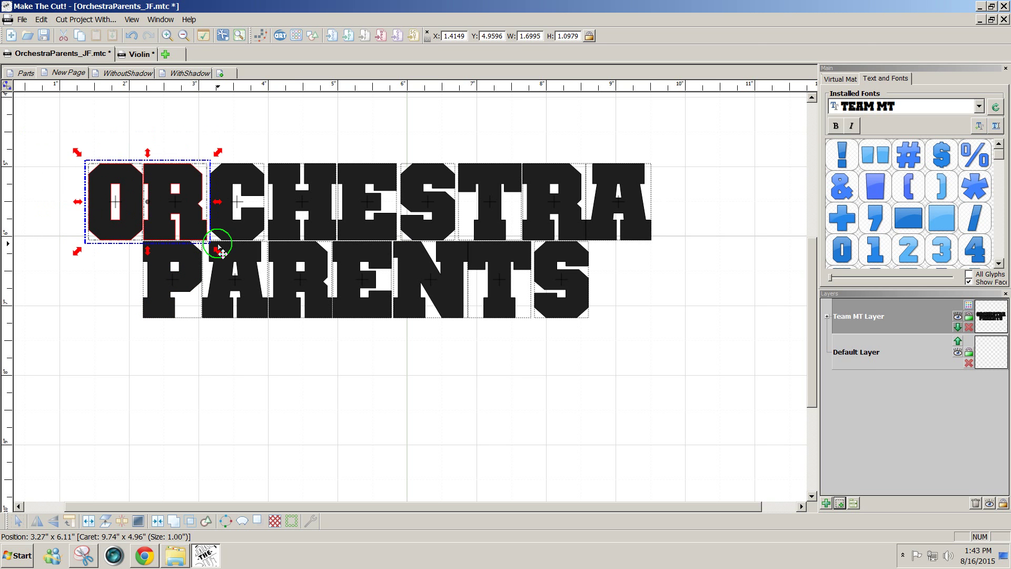
key("Right")
key("Right")
key("Right")
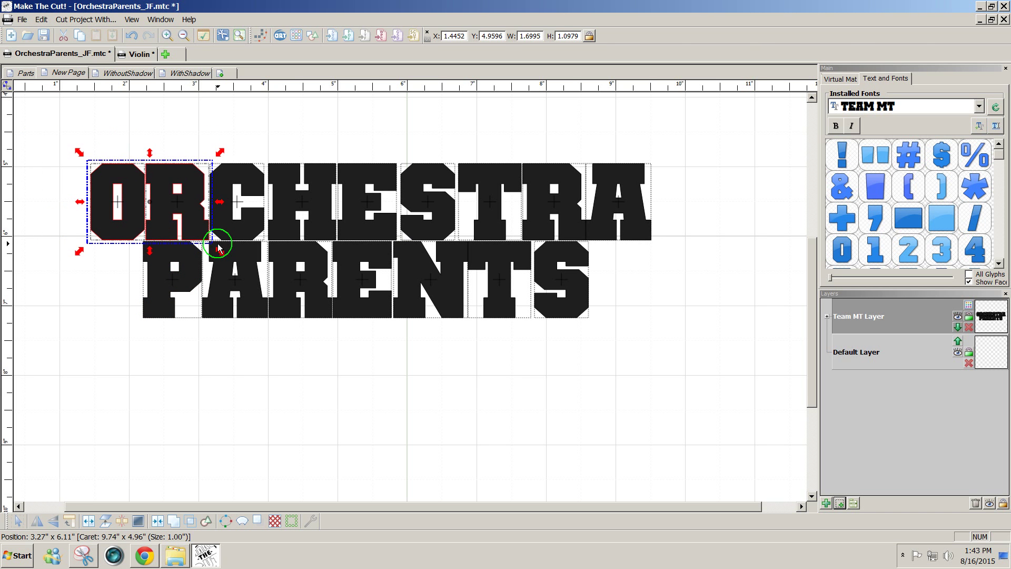
left_click_drag(71, 129, 293, 248)
key("Right")
key("Right")
key("Right")
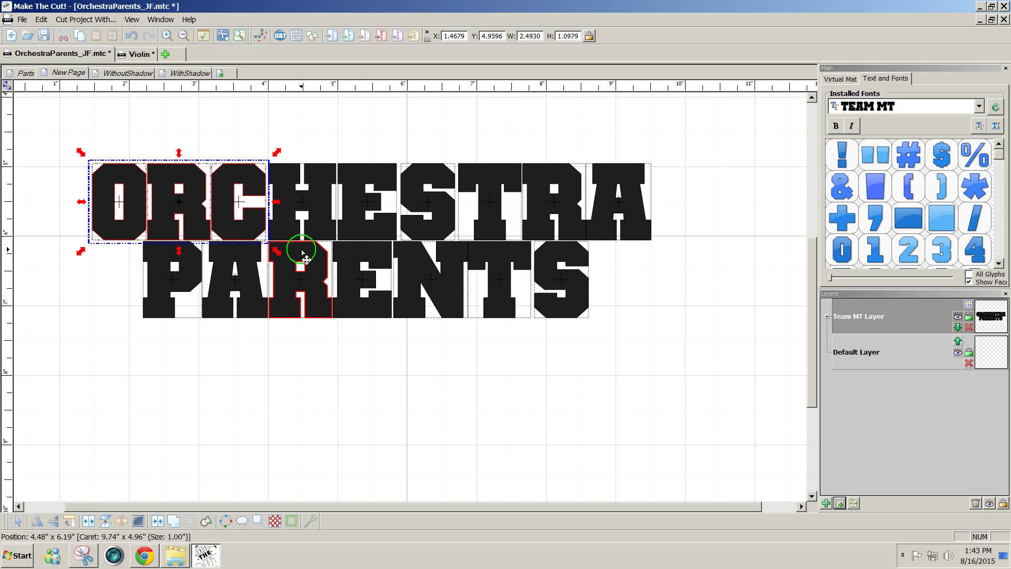
key("Right")
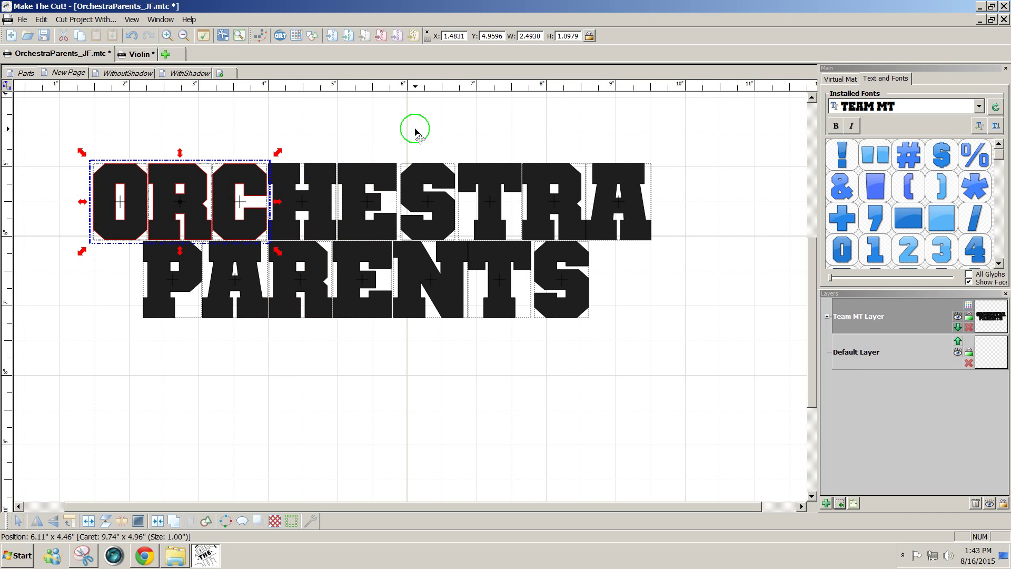
Nudge the STRA, TRA and A letters so the rest of ORCHESTRA just overlaps
left_click_drag(388, 132, 727, 254)
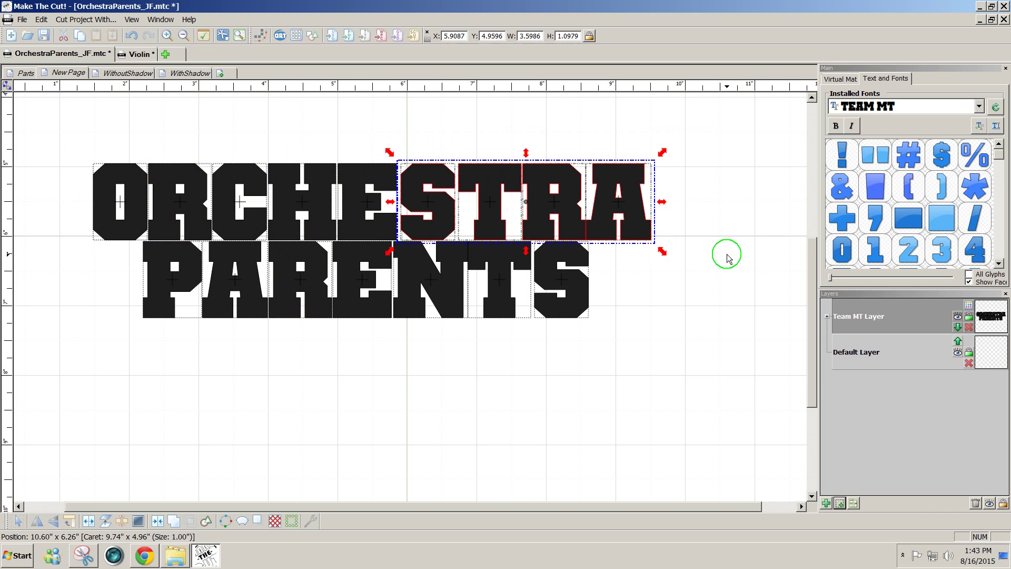
key("Left")
key("Left")
key("Left")
key("Left")
key("Left")
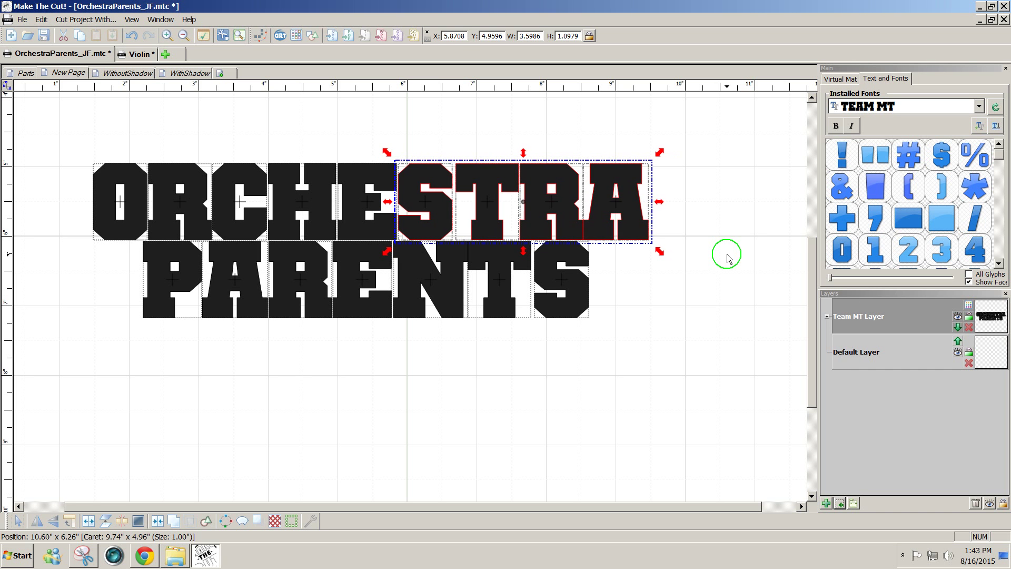
left_click_drag(446, 117, 839, 282)
key("Left")
key("Left")
key("Left")
key("Left")
key("Left")
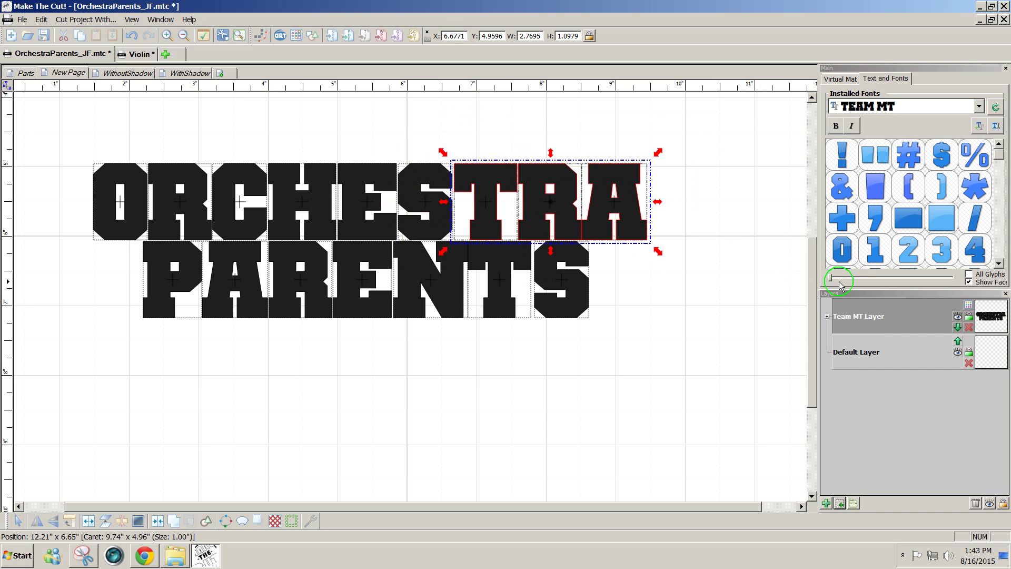
key("Right")
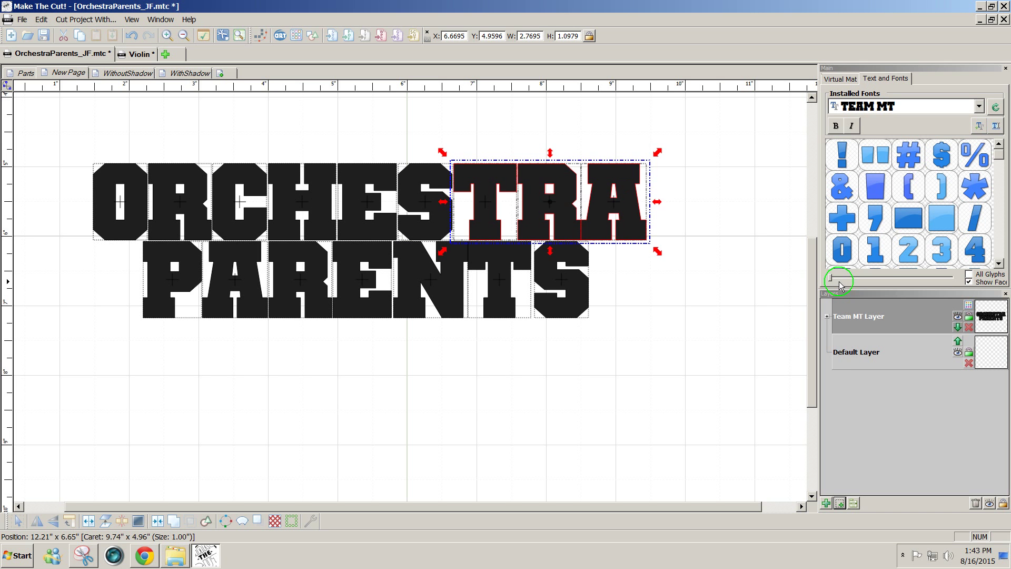
left_click_drag(568, 135, 697, 270)
key("Right")
key("Right")
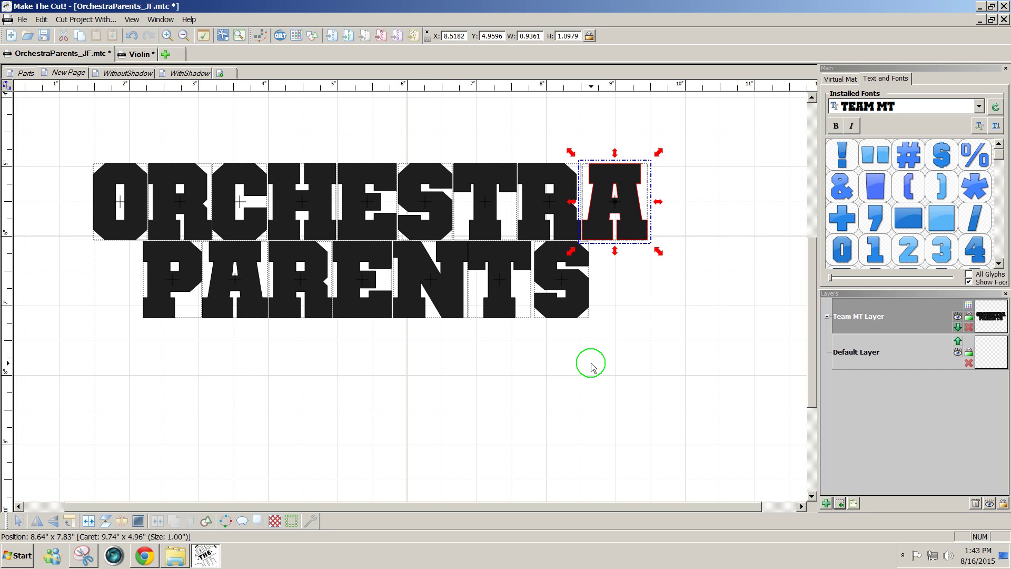
Tighten PARENTS by nudging P, PAR, TS and S until neighbours overlap, S at X 7.8159 in
left_click(153, 310)
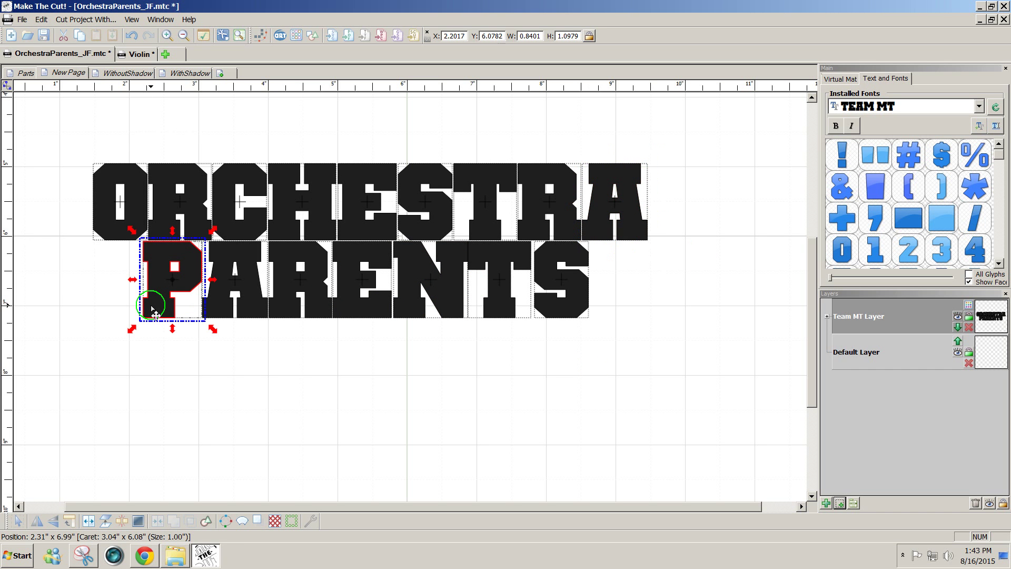
key("Right")
key("Right")
key("Right")
key("Right")
key("Right")
key("Right")
key("Right")
key("Right")
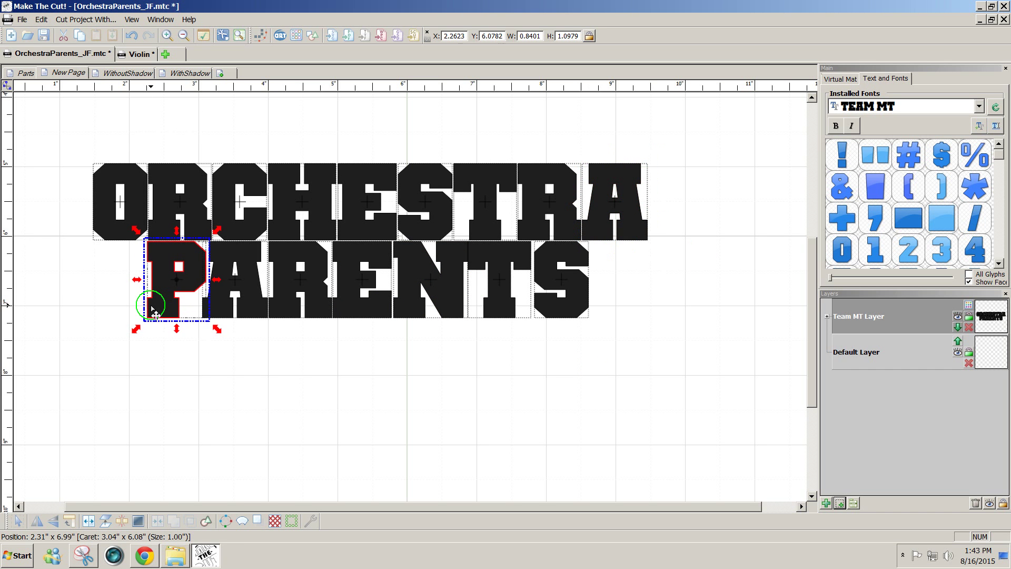
key("Right")
key("Right")
key("Right")
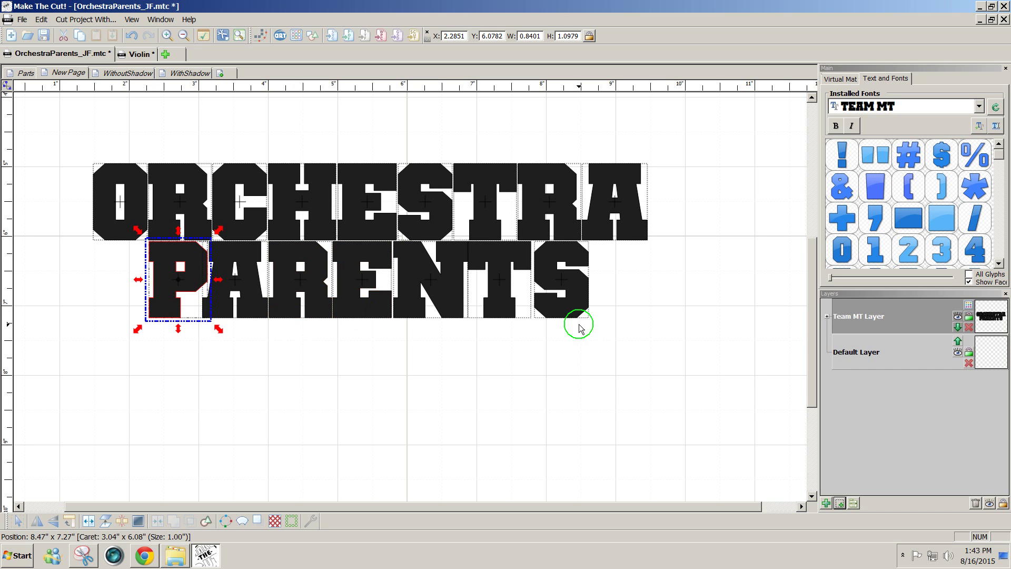
left_click_drag(361, 340, 47, 214)
key("Left")
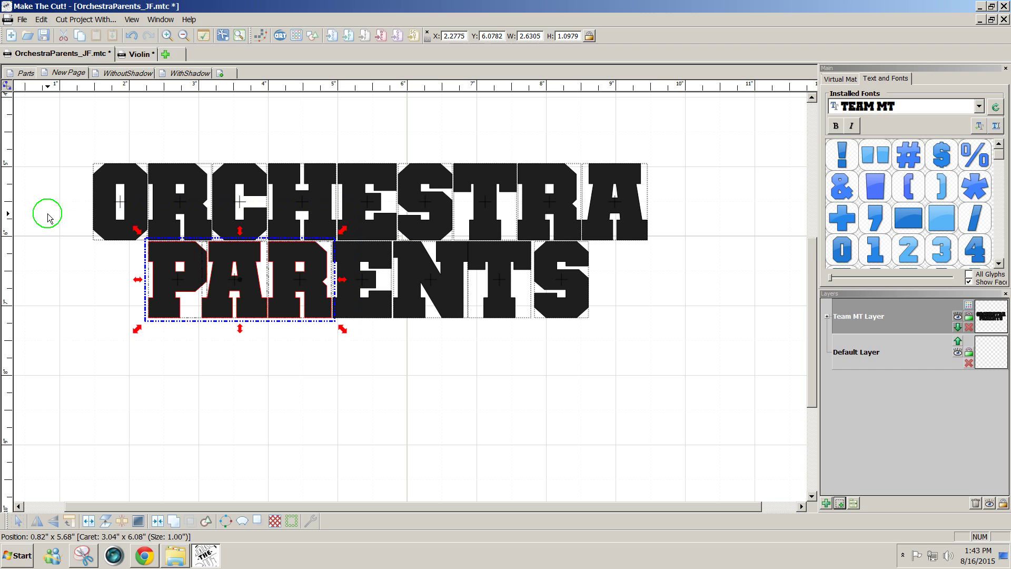
left_click_drag(672, 361, 427, 215)
key("Right")
key("Right")
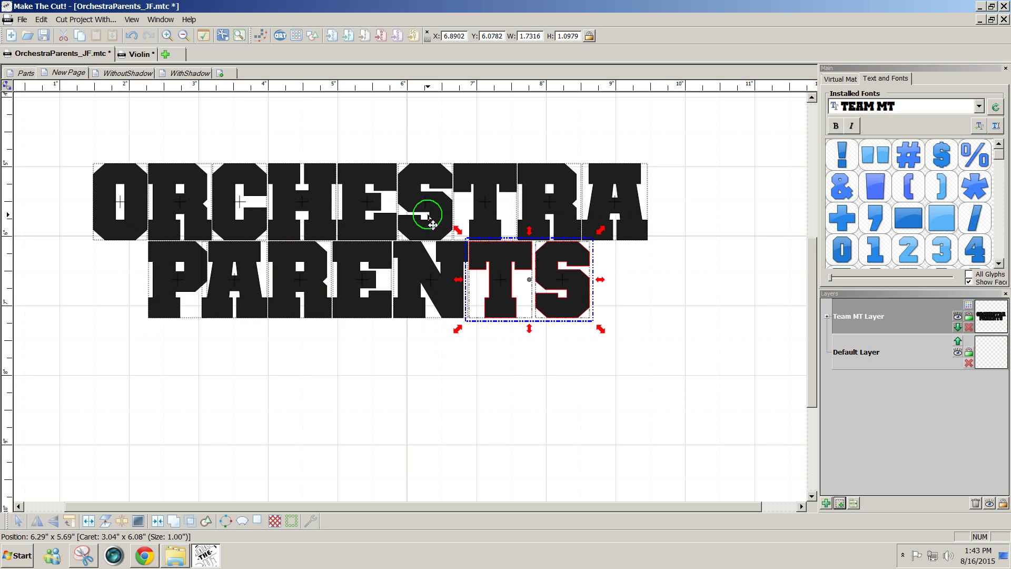
left_click(645, 336)
left_click_drag(646, 336, 484, 224)
key("Left")
key("Left")
key("Left")
key("Left")
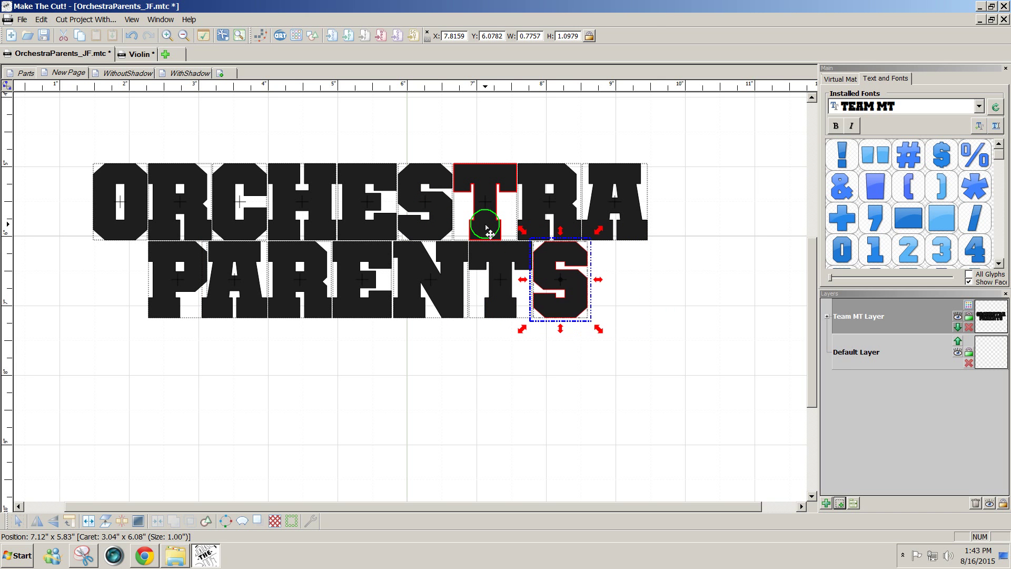
Join all ORCHESTRA PARENTS letters into one shape and stretch it to about 3.96 in high
left_click_drag(718, 341, 45, 98)
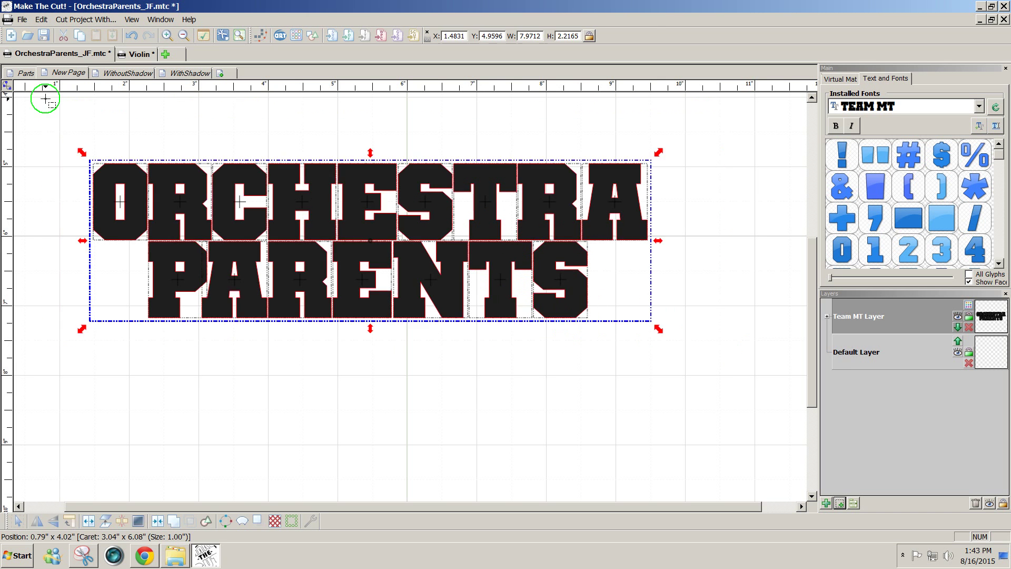
left_click(159, 521)
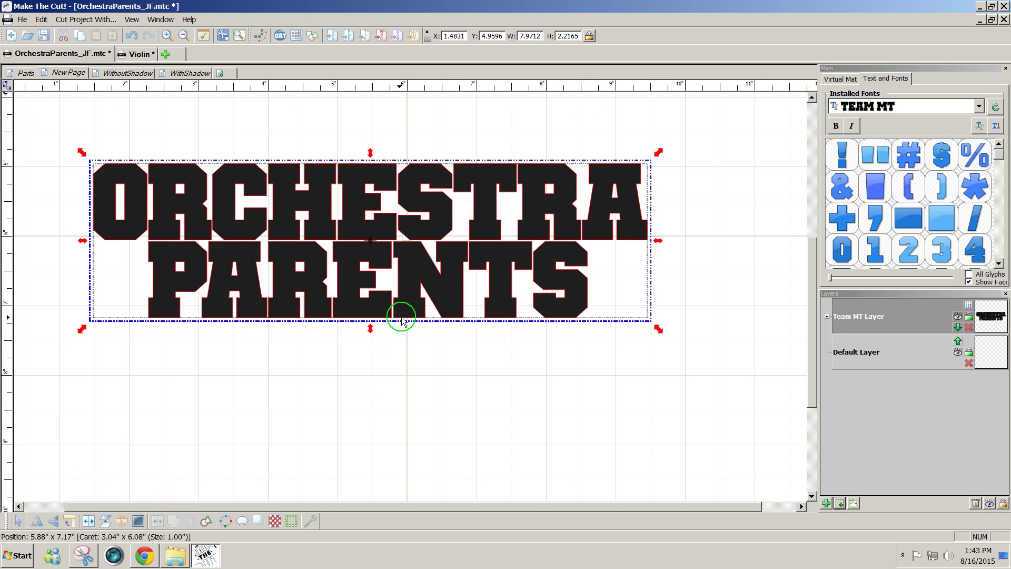
left_click_drag(405, 315, 390, 454)
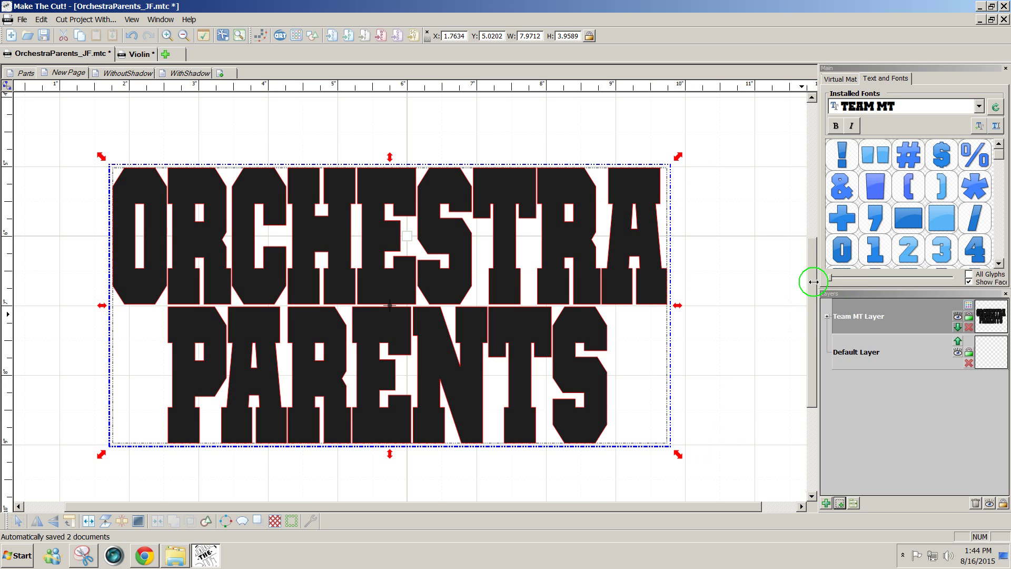
scroll(813, 282, "down", 1)
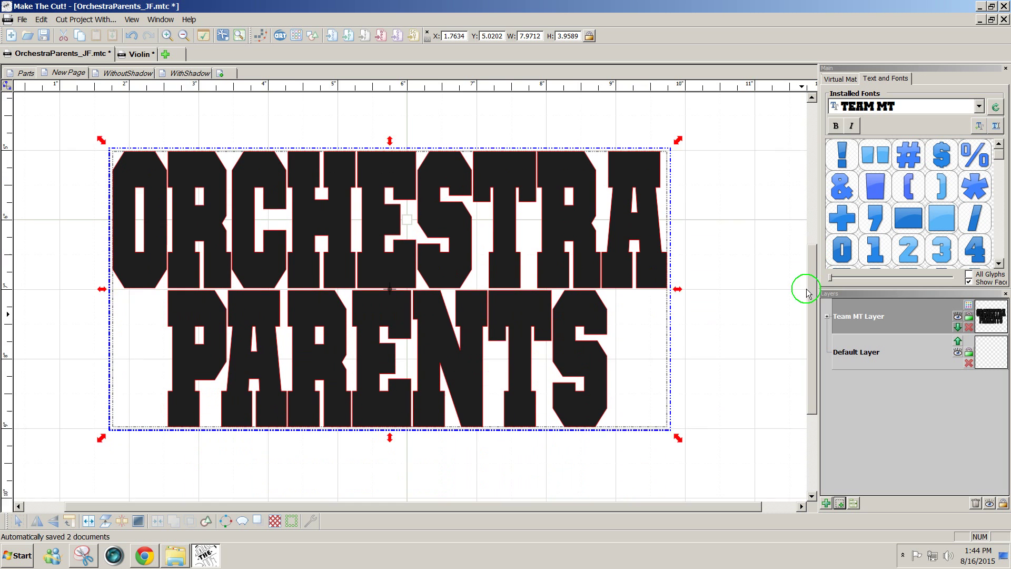
scroll(806, 298, "down", 2)
Return to the Parts page and select the red violin and bow group
left_click(282, 424)
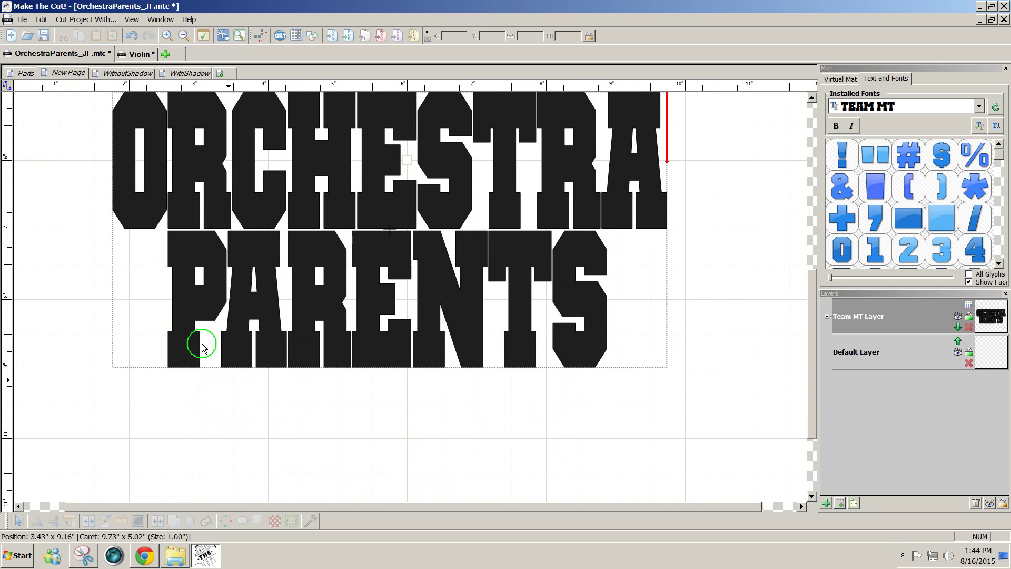
left_click(22, 74)
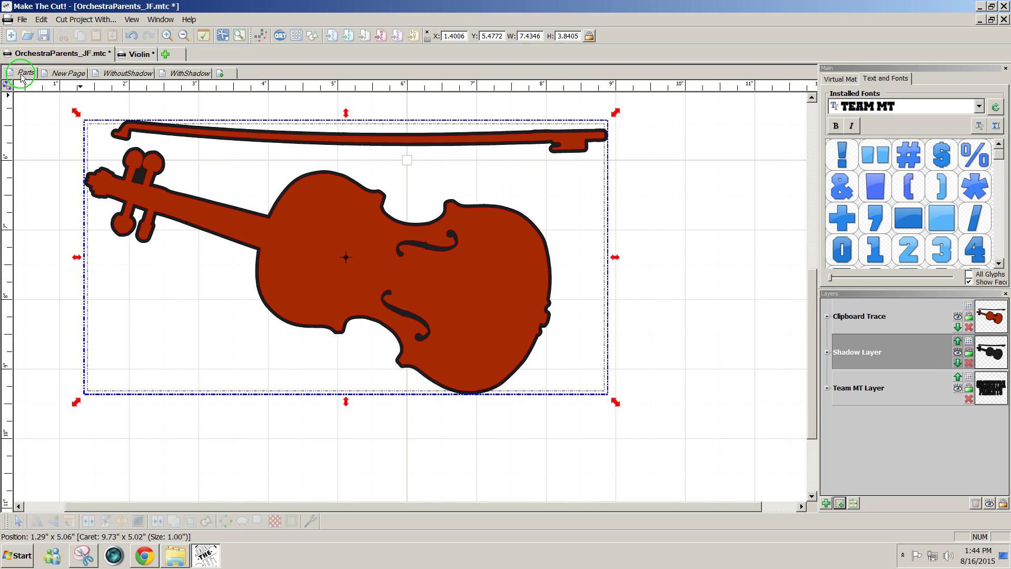
left_click(749, 445)
scroll(816, 368, "up", 3)
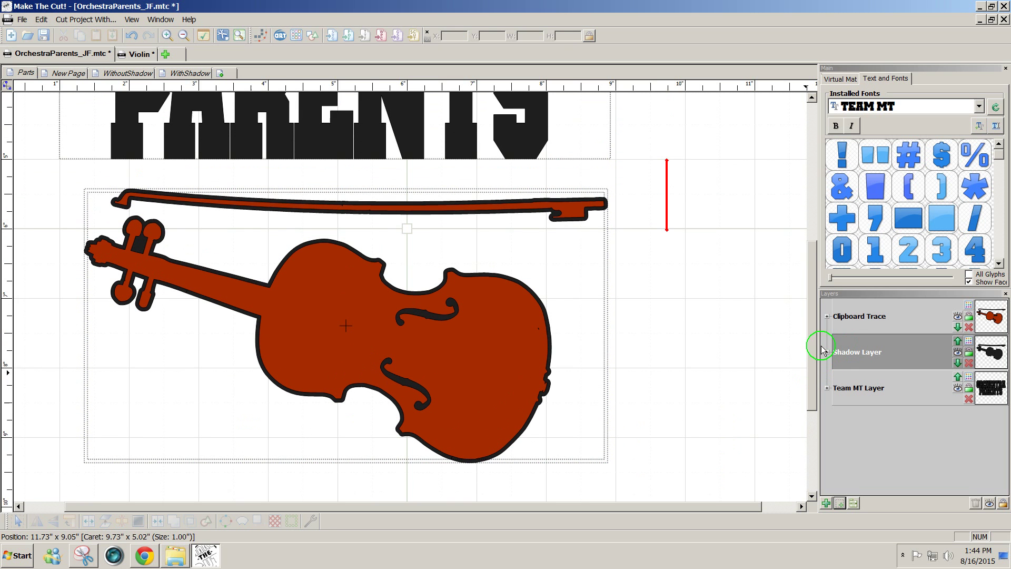
scroll(822, 354, "down", 2)
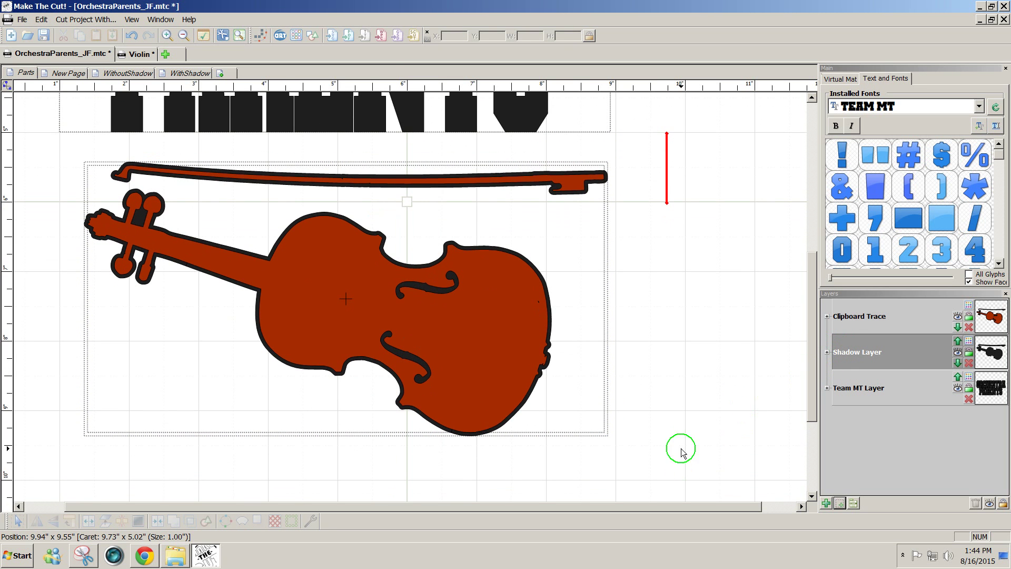
left_click(492, 362)
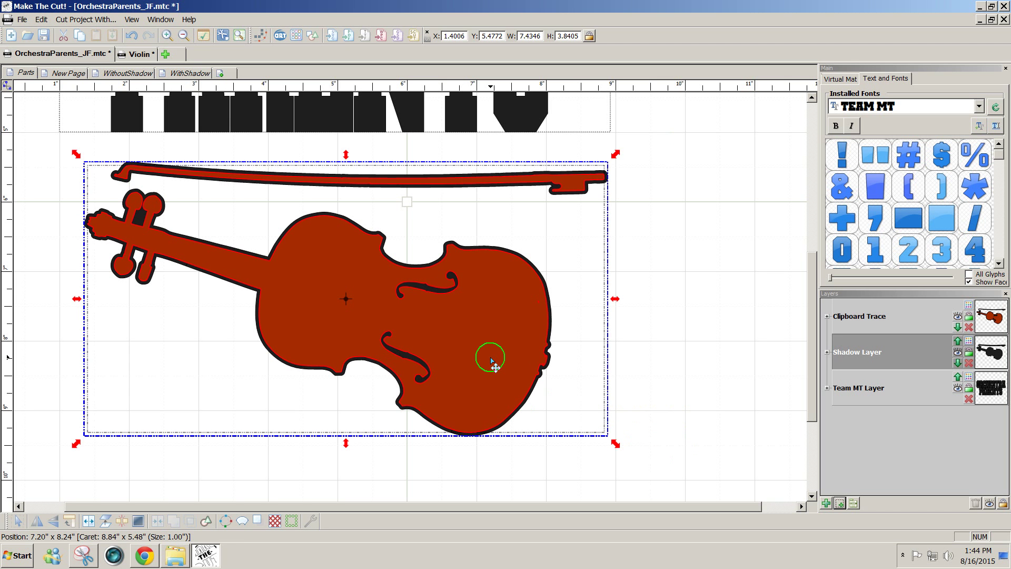
Copy the violin and bow and paste it onto a new layer on New Page
key("ctrl+c")
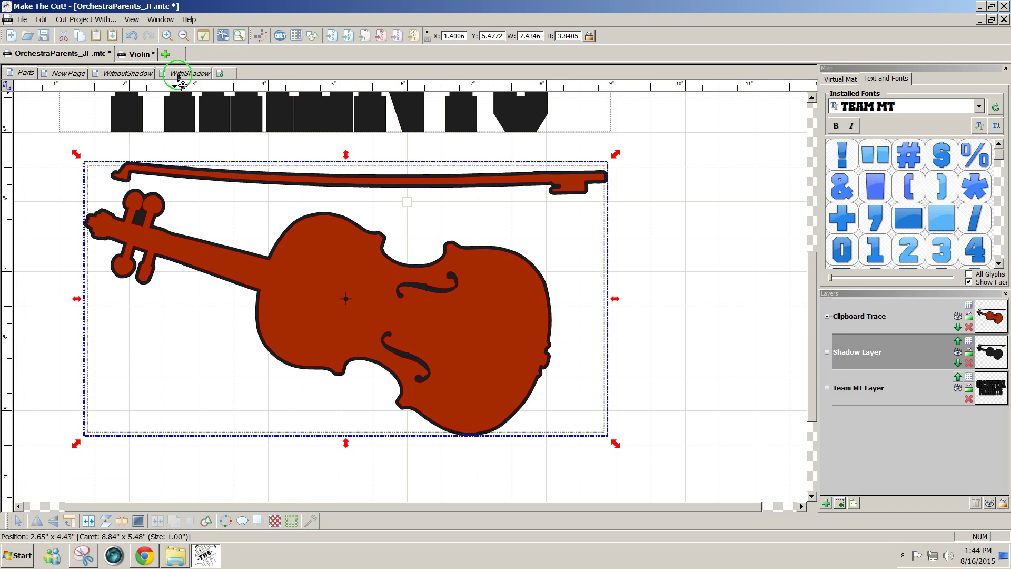
left_click(66, 73)
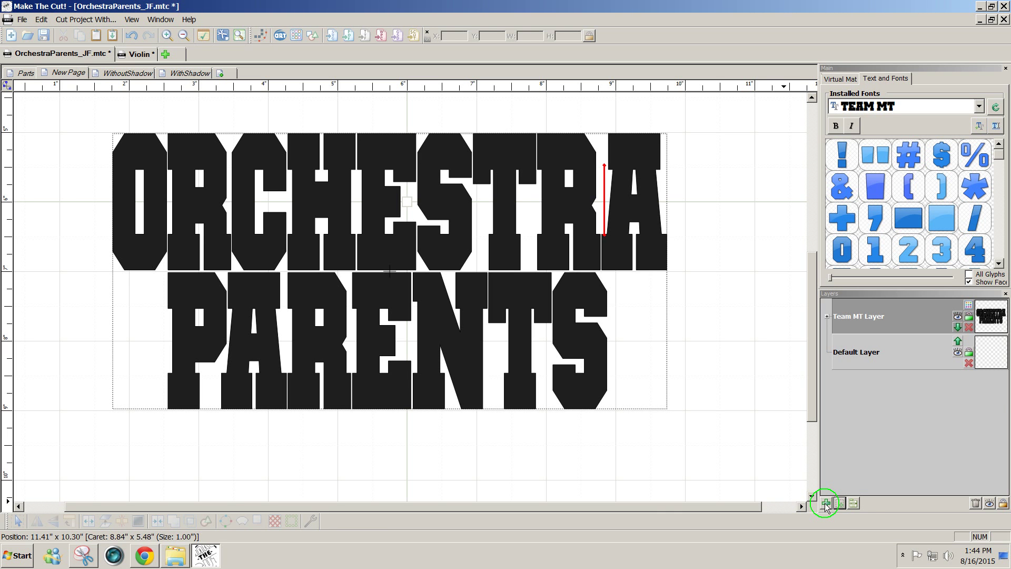
left_click(825, 503)
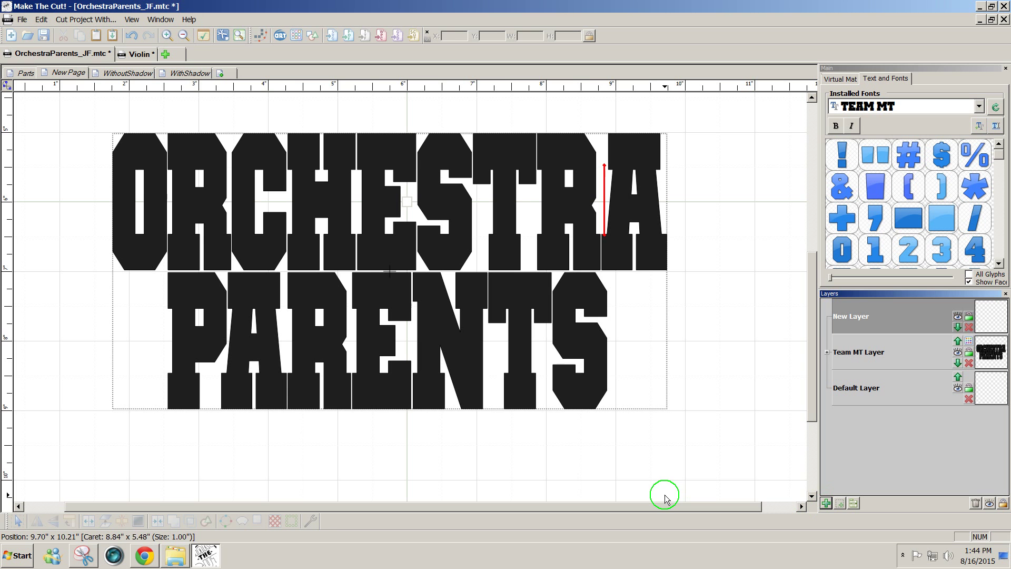
scroll(795, 431, "down", 3)
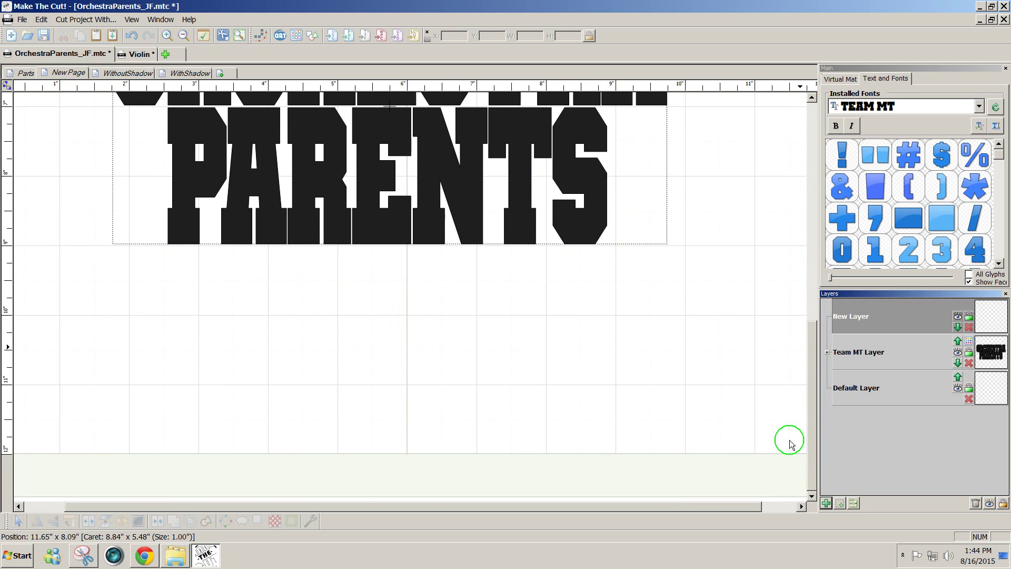
left_click_drag(808, 422, 826, 255)
key("ctrl+v")
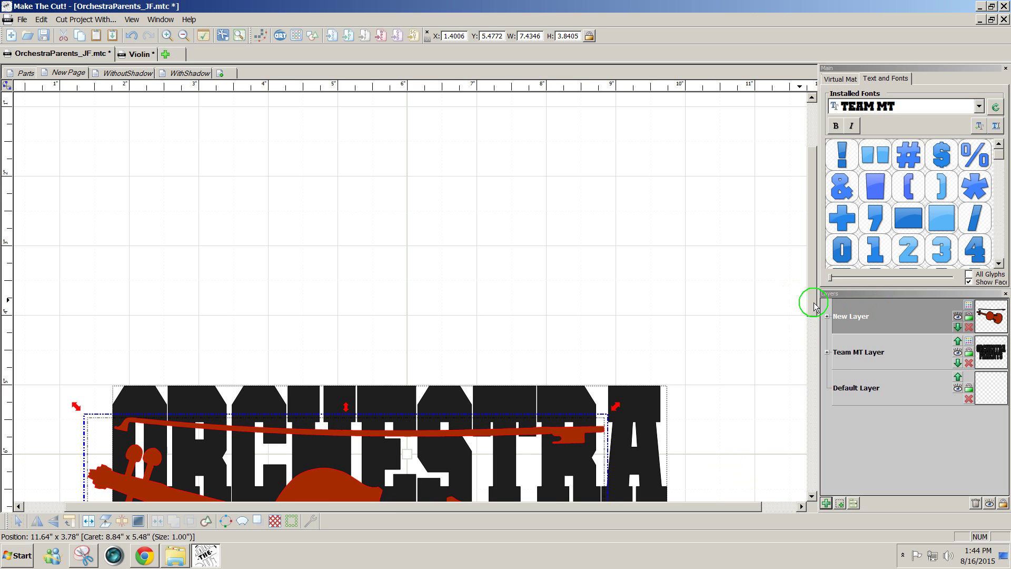
left_click_drag(814, 306, 803, 386)
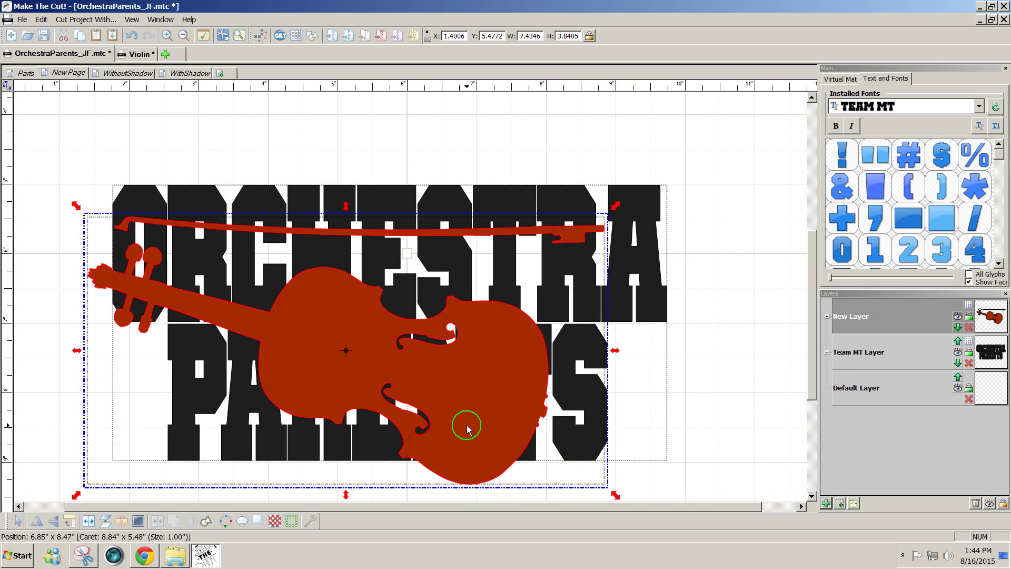
Move the violin up and right to about X 1.77 in, Y 5.08 in over the lettering
left_click_drag(467, 429, 504, 400)
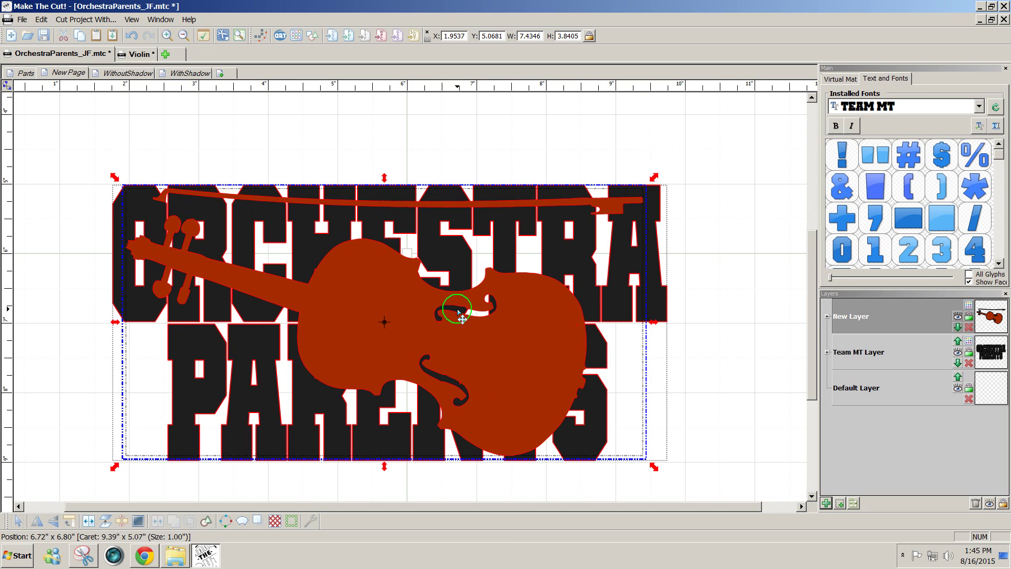
mouse_move(544, 388)
left_mouse_down()
mouse_move(559, 387)
mouse_move(533, 387)
left_mouse_up()
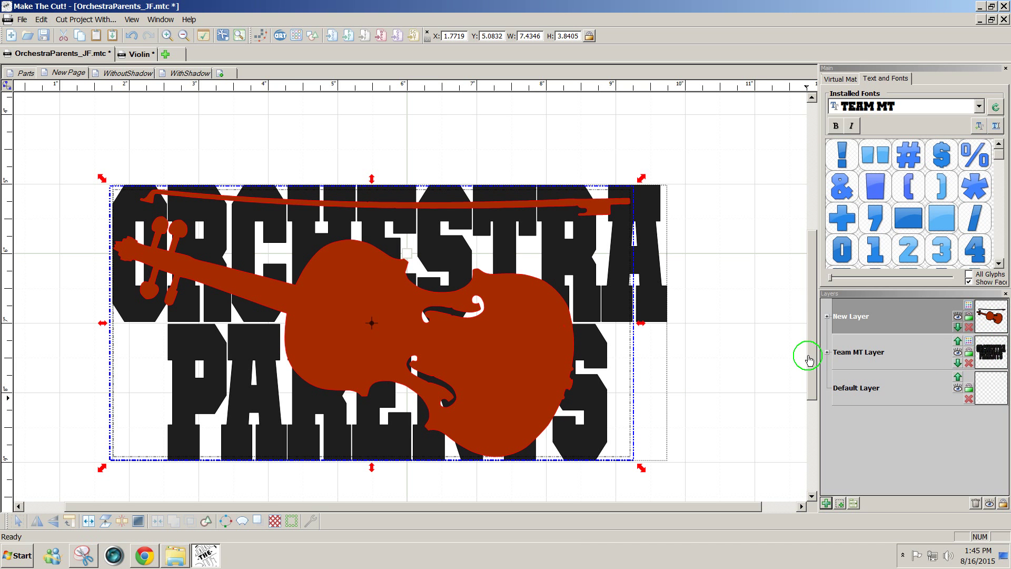
Copy the ORCHESTRA PARENTS lettering and the violin together onto a new top layer
left_click(708, 377)
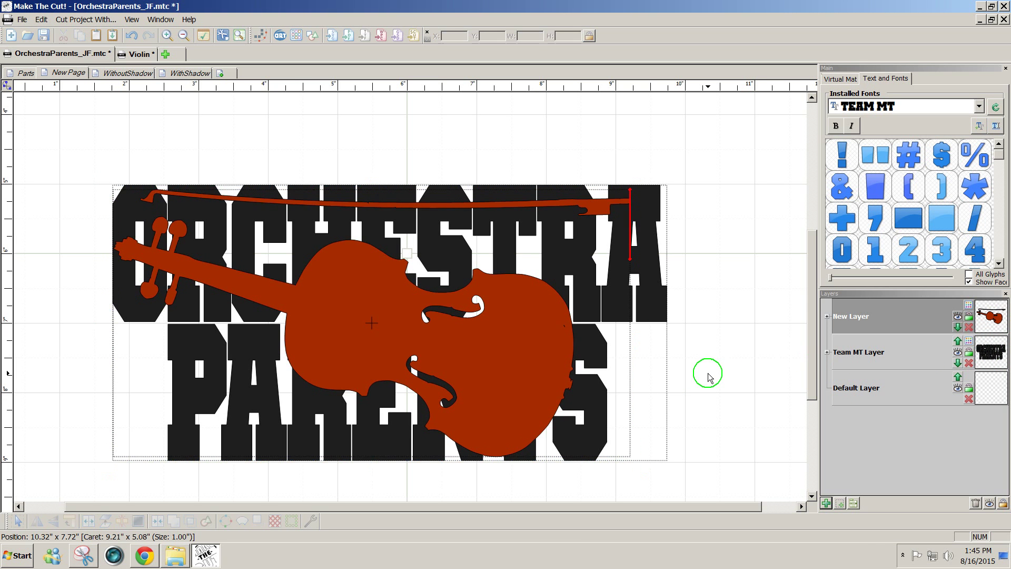
left_click_drag(45, 140, 728, 493)
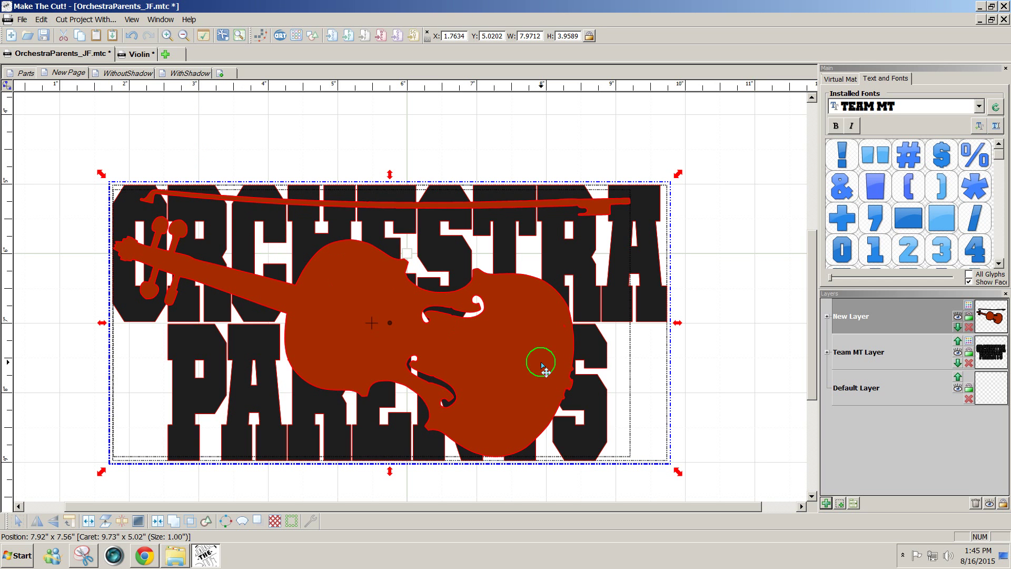
left_click(839, 505)
On the new layer, clear the selection and pick out just the top violin copy
left_click(986, 315)
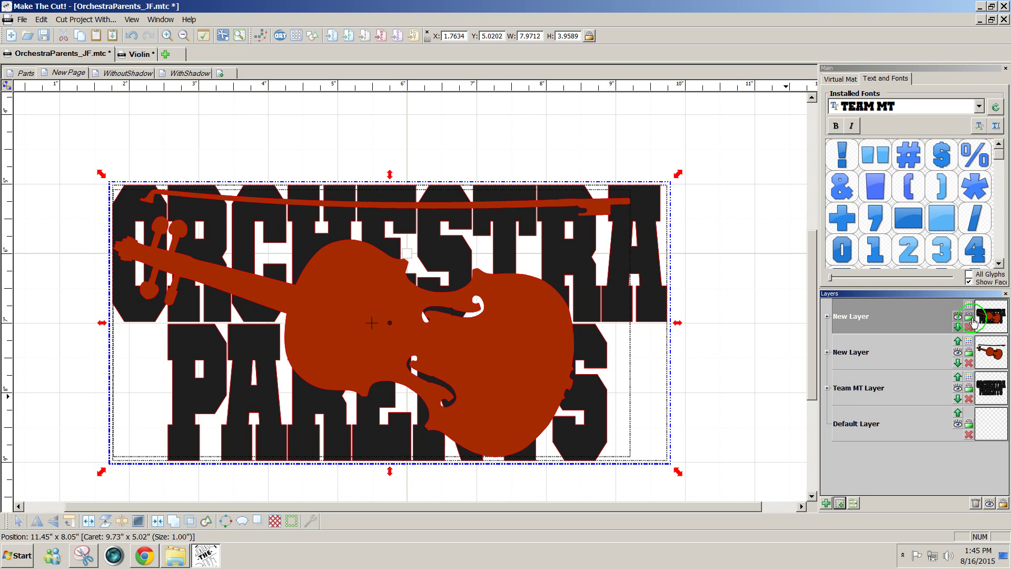
left_click(736, 328)
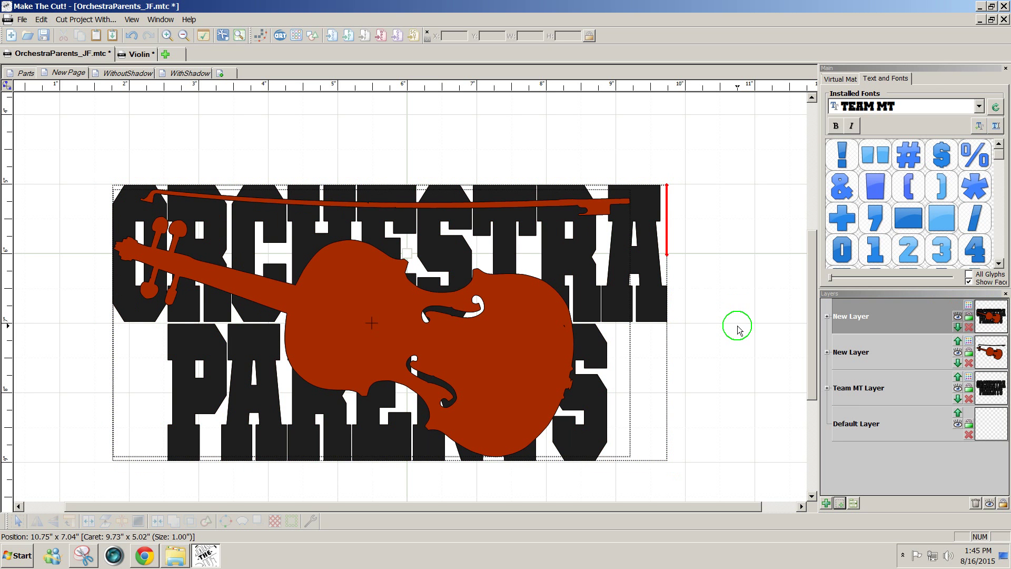
left_click(468, 383)
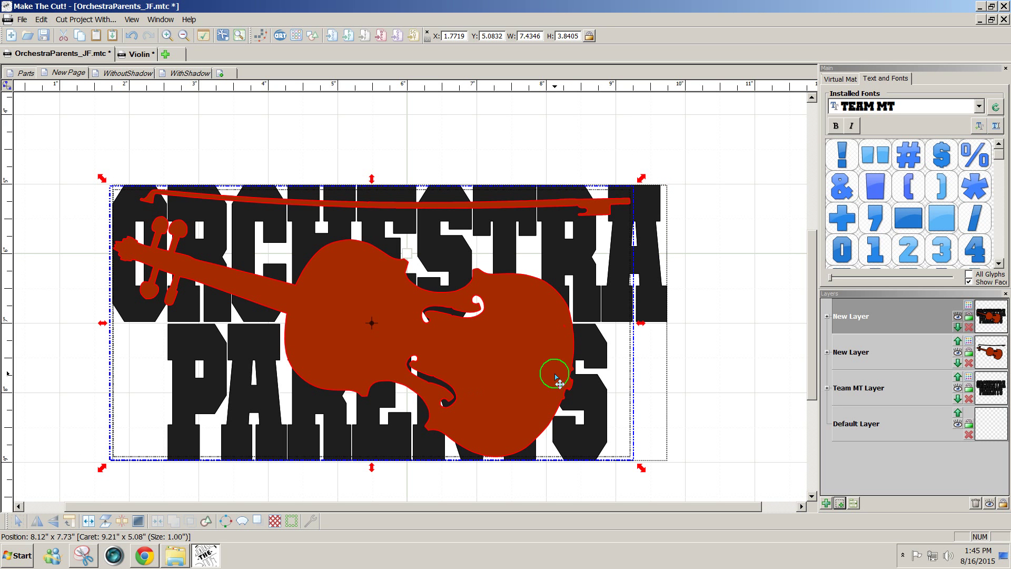
Intersect the top violin copy with the ORCHESTRA PARENTS lettering, then hide that top layer
left_click(659, 315)
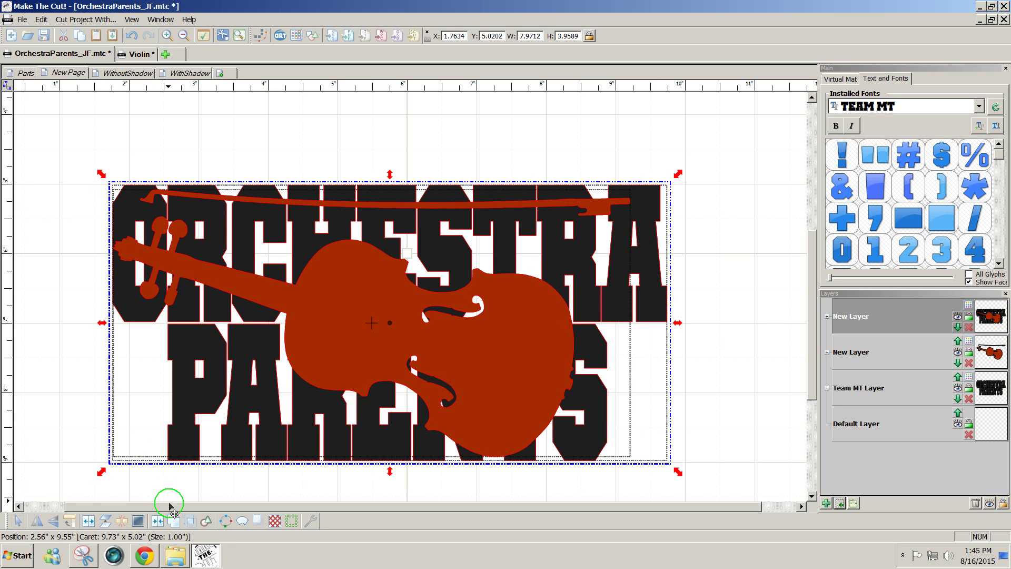
left_click(190, 521)
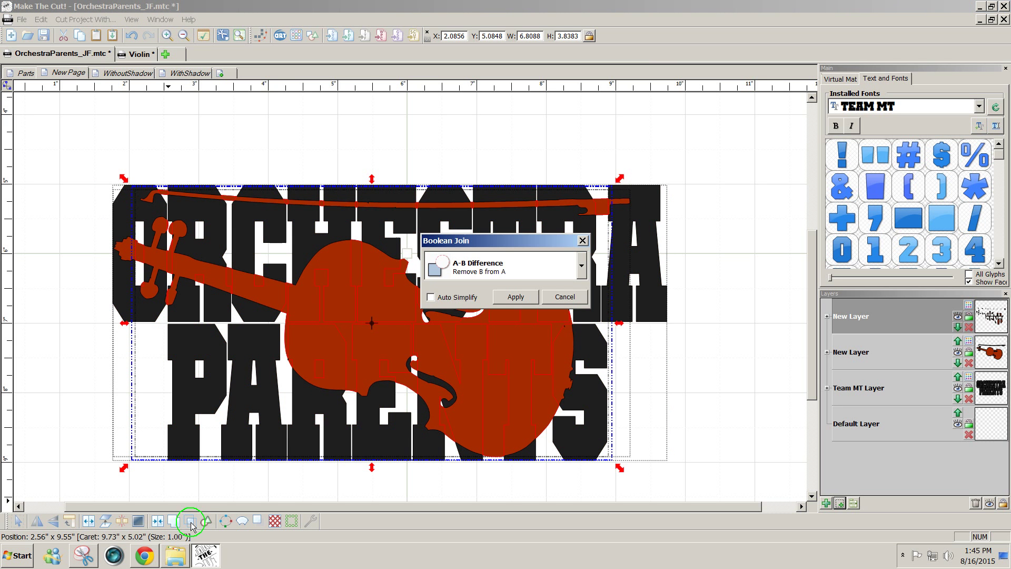
left_click(582, 266)
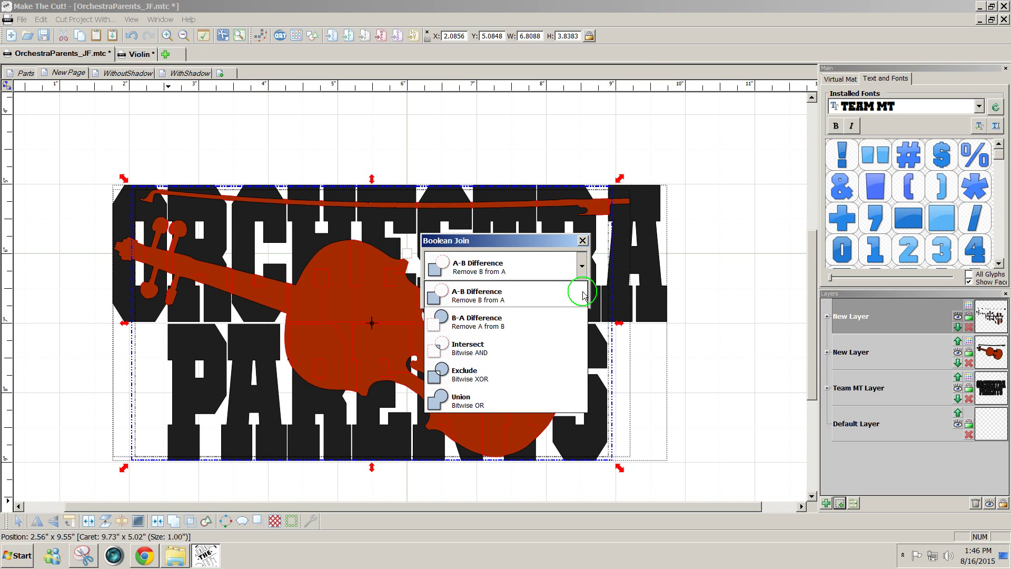
left_click(465, 348)
left_click(523, 296)
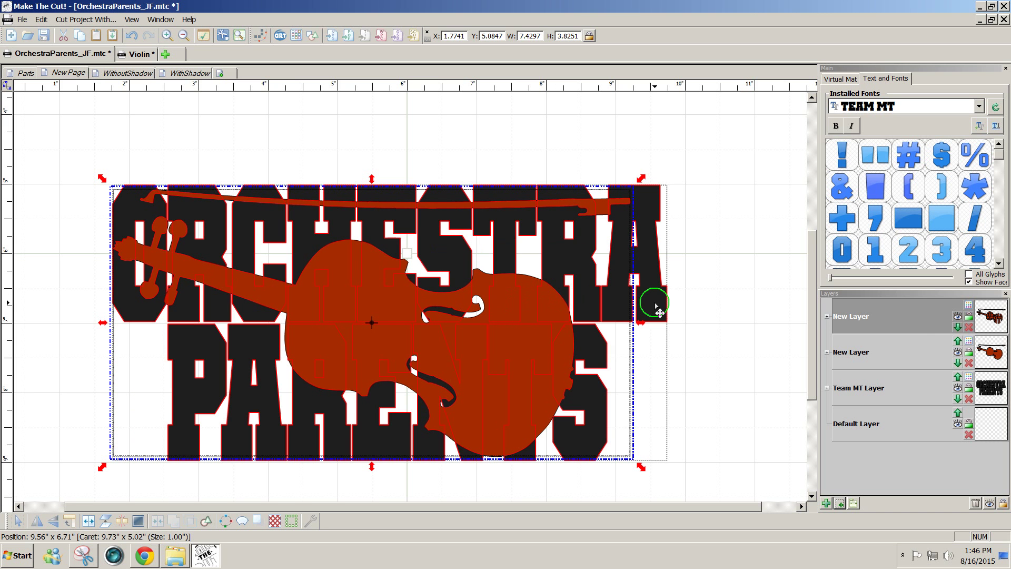
left_click(946, 349)
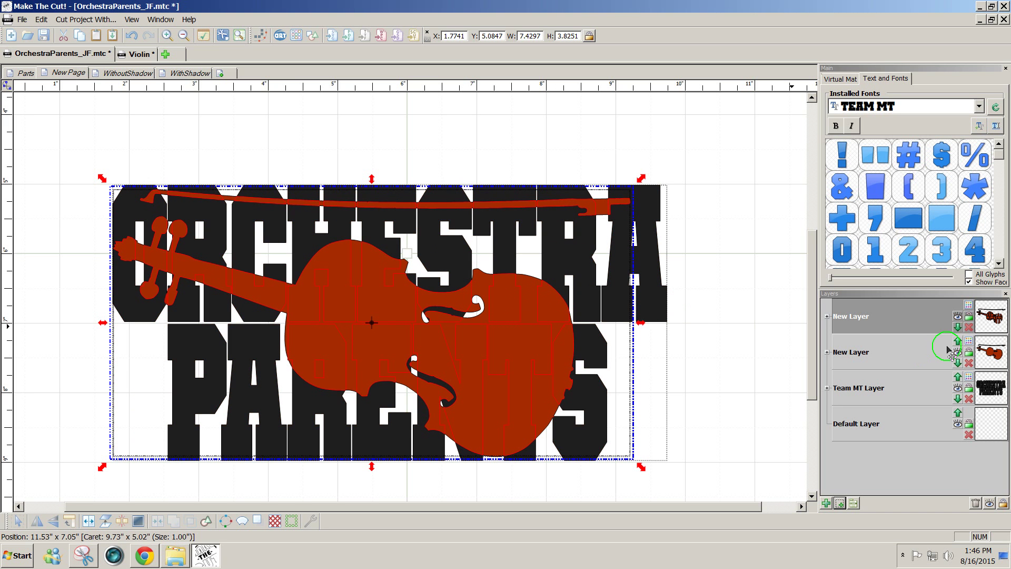
left_click(959, 318)
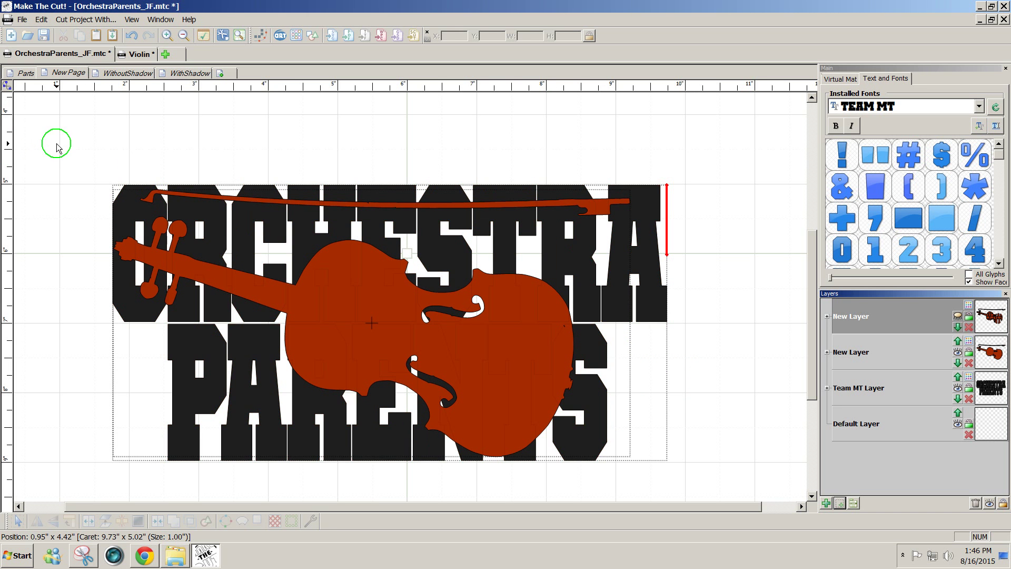
left_click_drag(103, 180, 692, 479)
left_click(1006, 303)
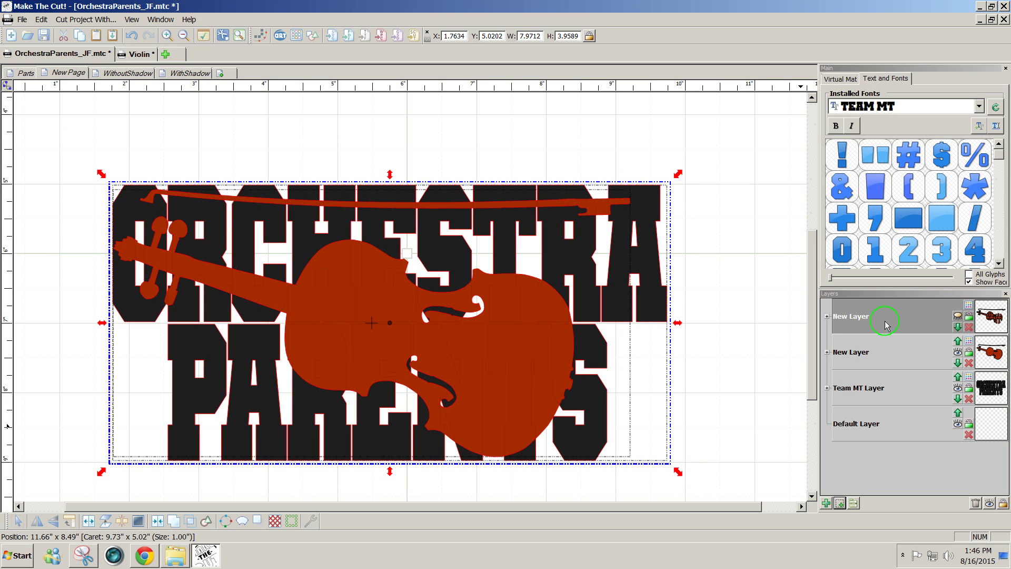
left_click(187, 524)
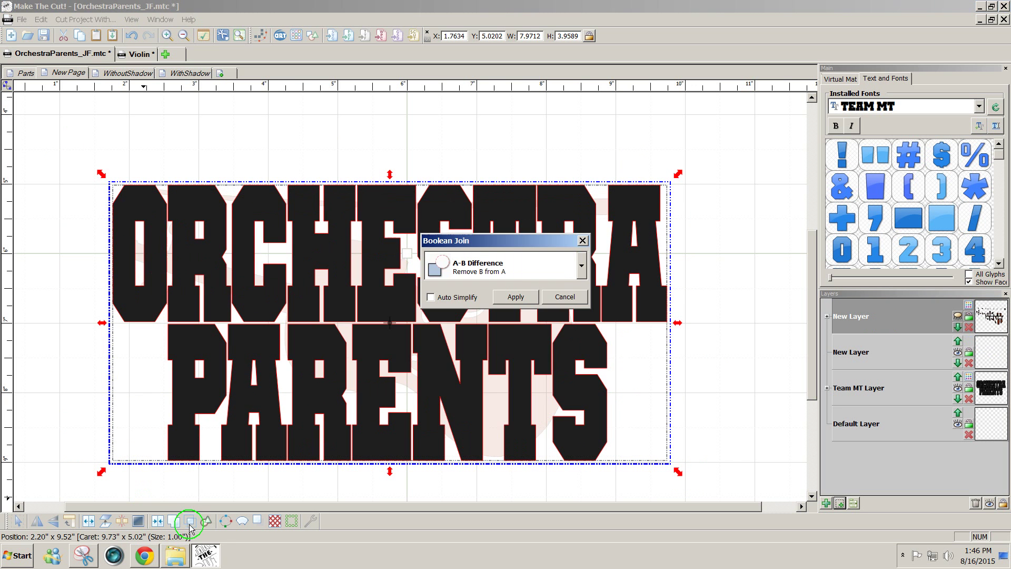
left_click(585, 270)
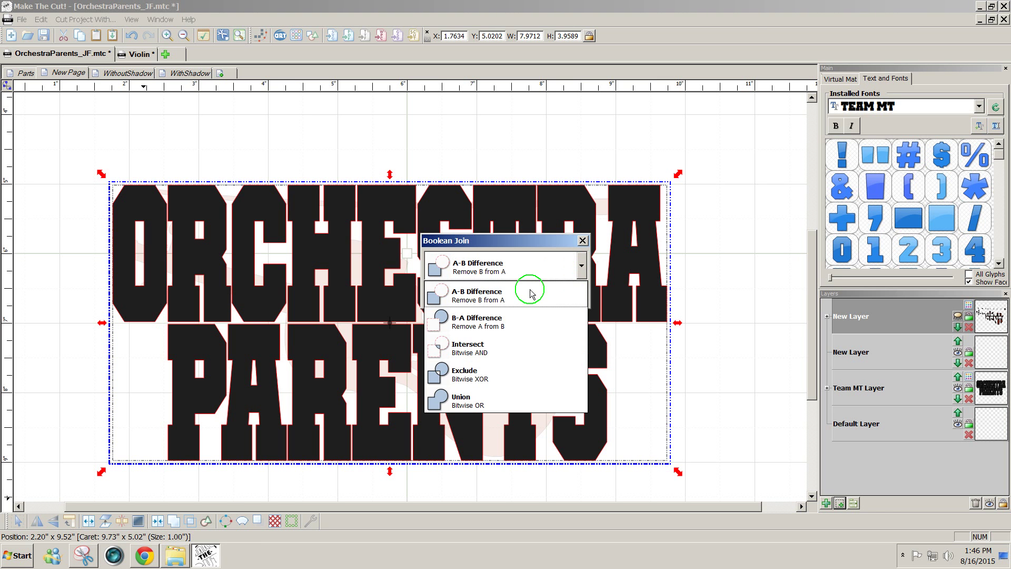
left_click(487, 318)
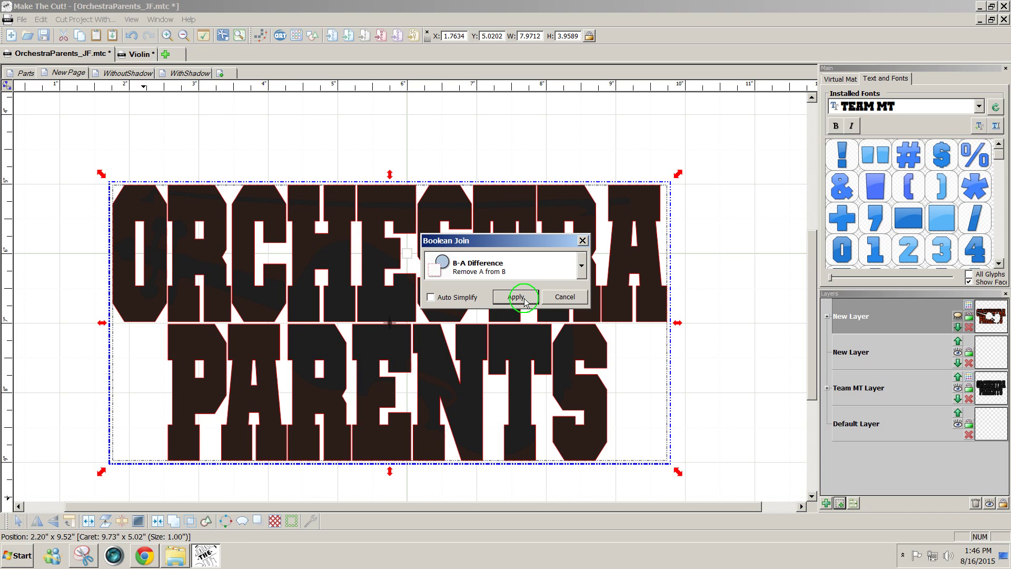
left_click(523, 298)
left_click(729, 344)
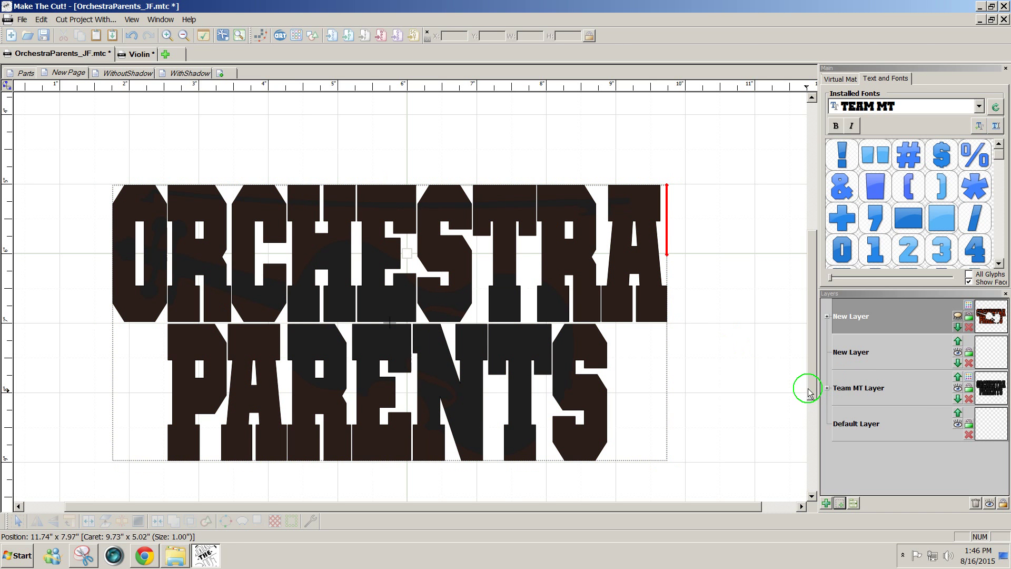
scroll(808, 389, "down", 2)
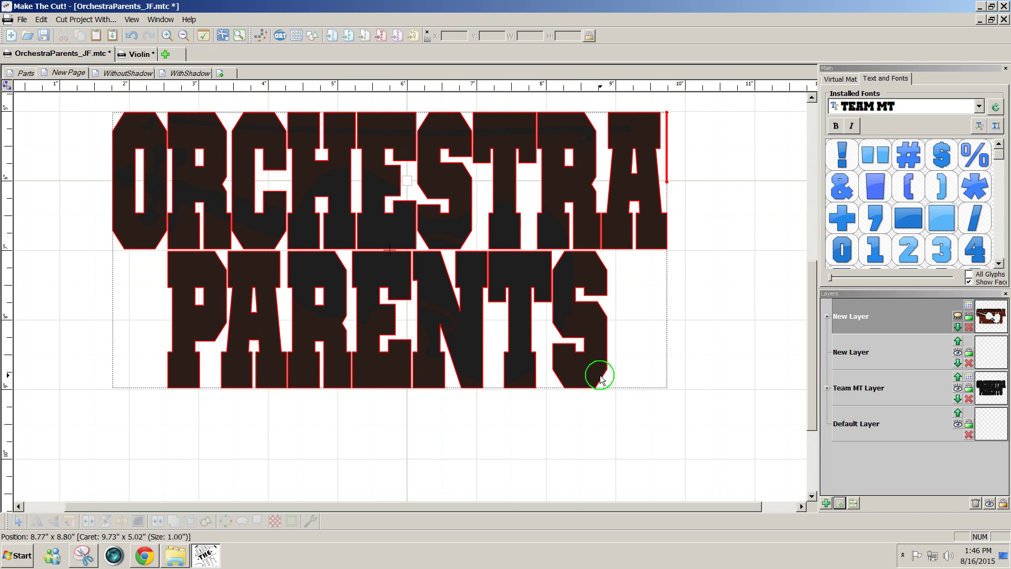
left_click(599, 375)
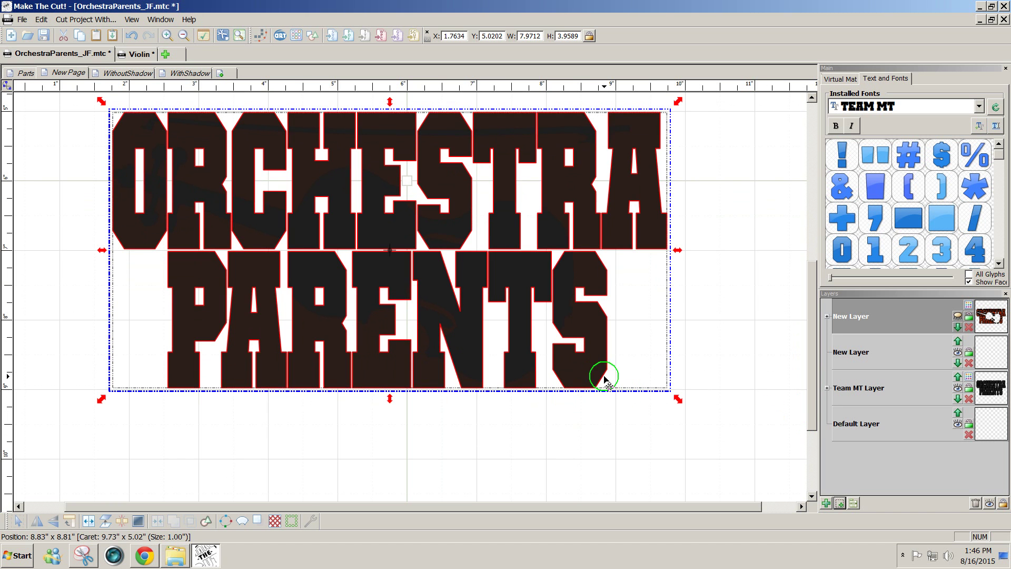
left_click(841, 506)
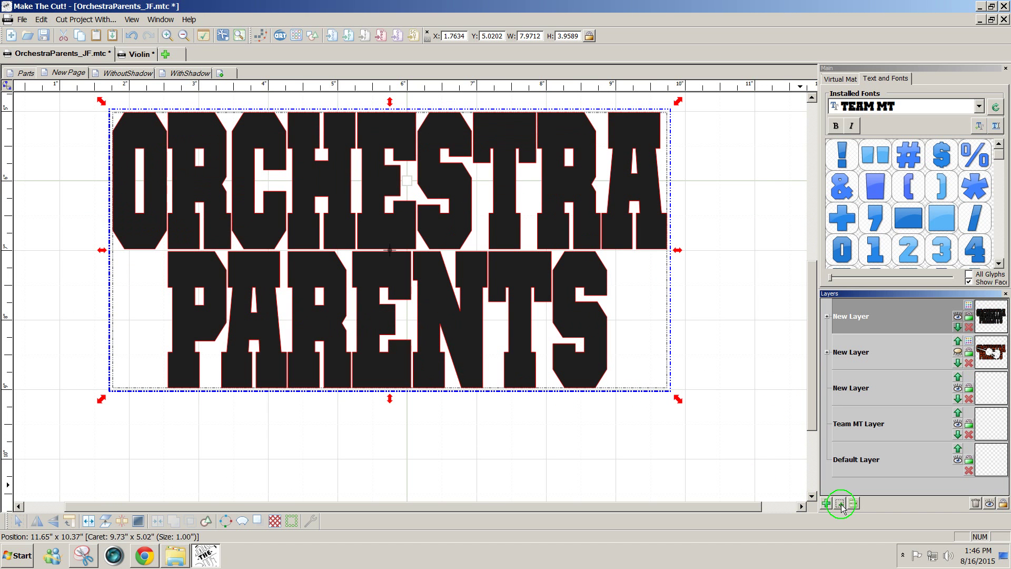
left_click(975, 503)
left_click(596, 461)
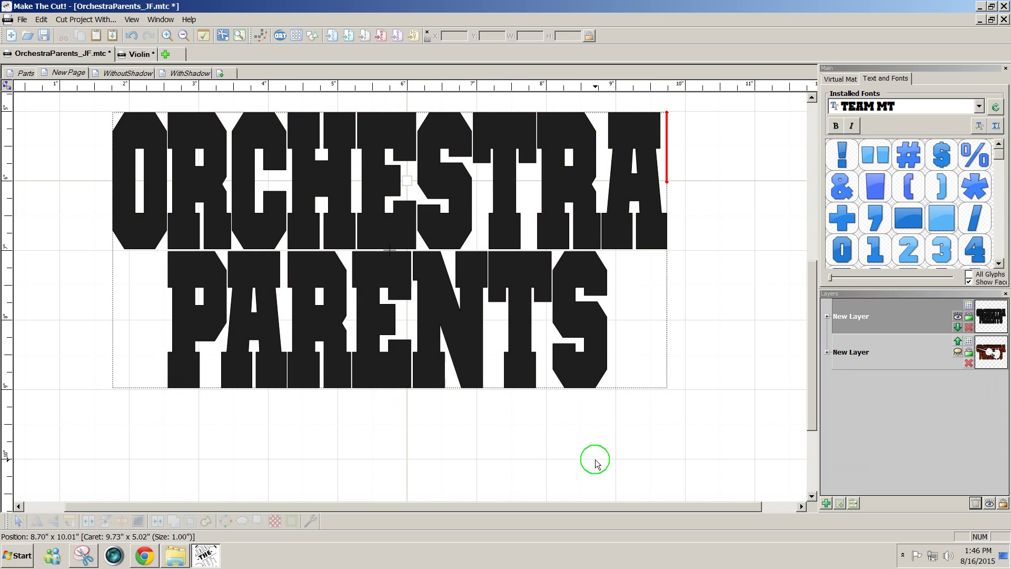
key("ctrl+z")
key("ctrl+z")
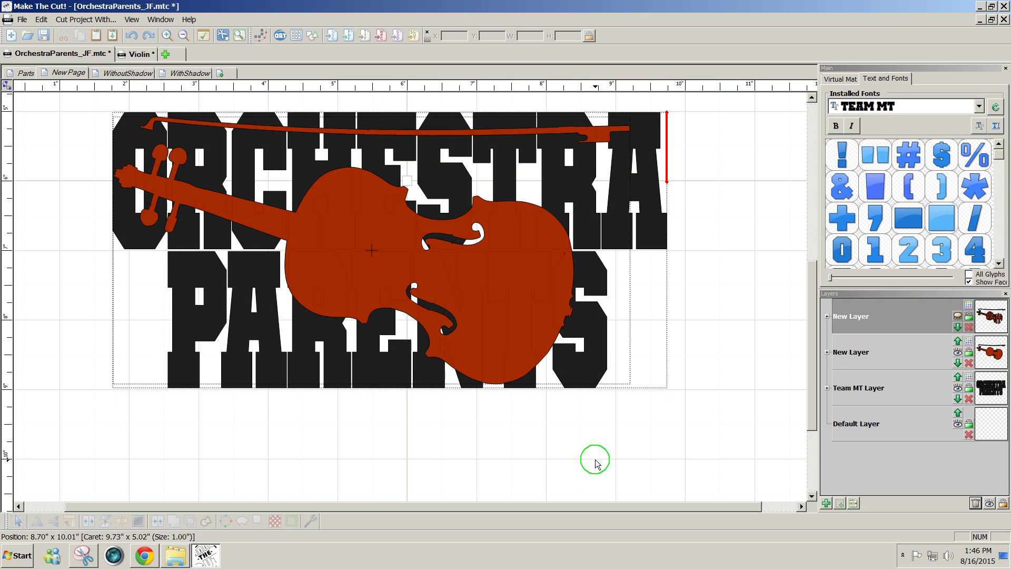
Select the violin copy and the lettering, then apply a B-A Difference join to cut the violin out
left_click(531, 337)
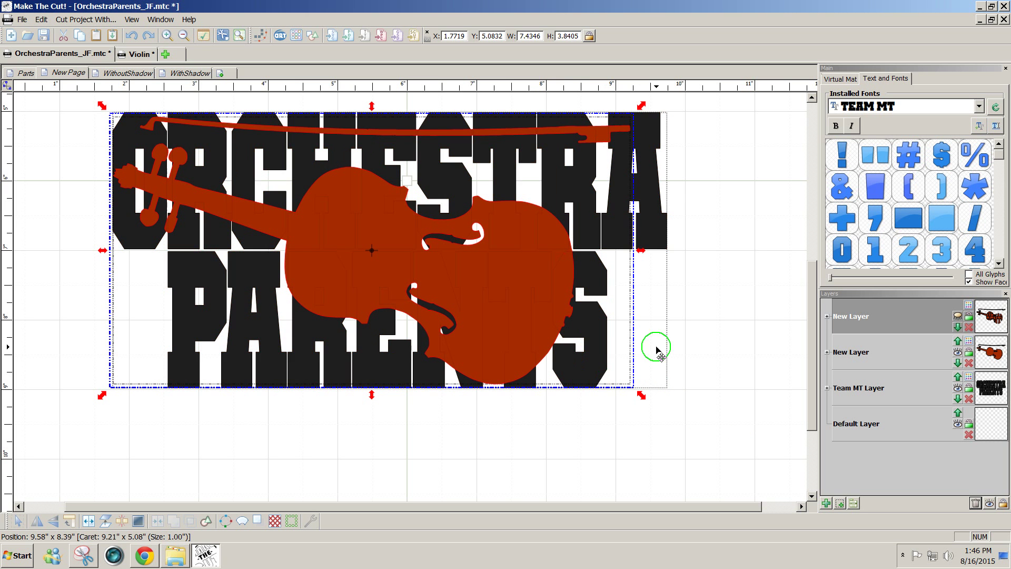
left_click(656, 241, "shift")
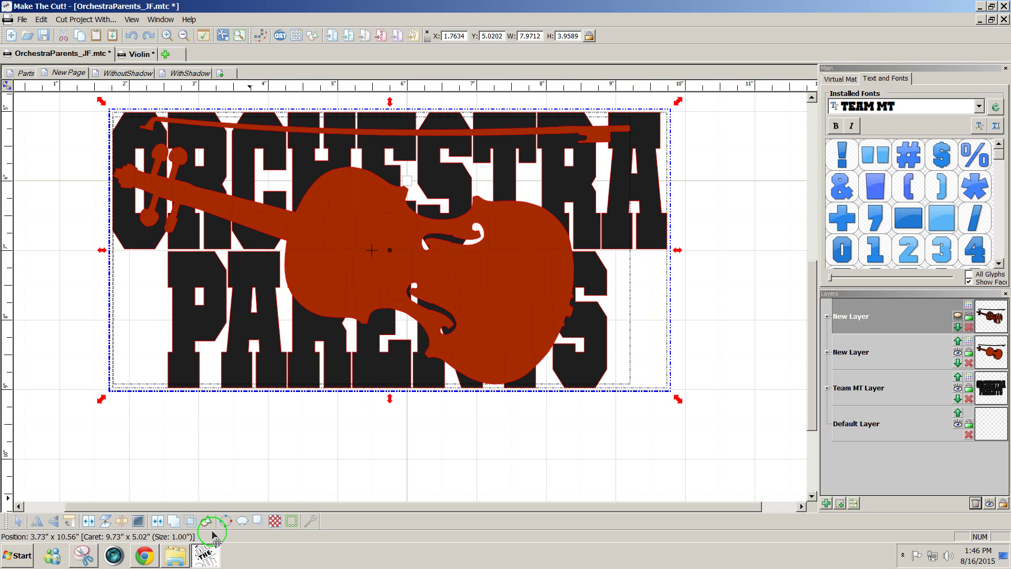
left_click(190, 523)
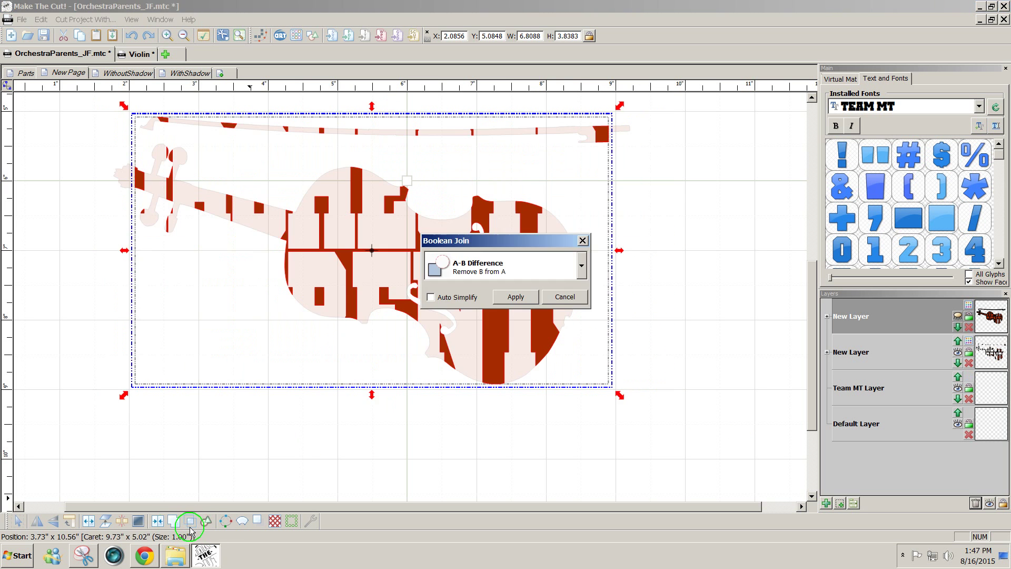
left_click(583, 270)
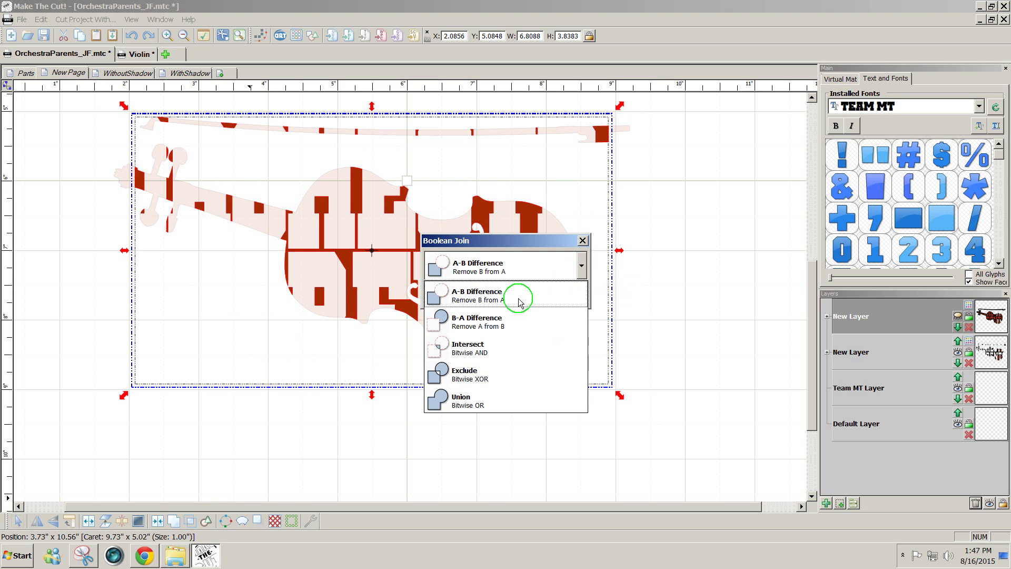
left_click(480, 323)
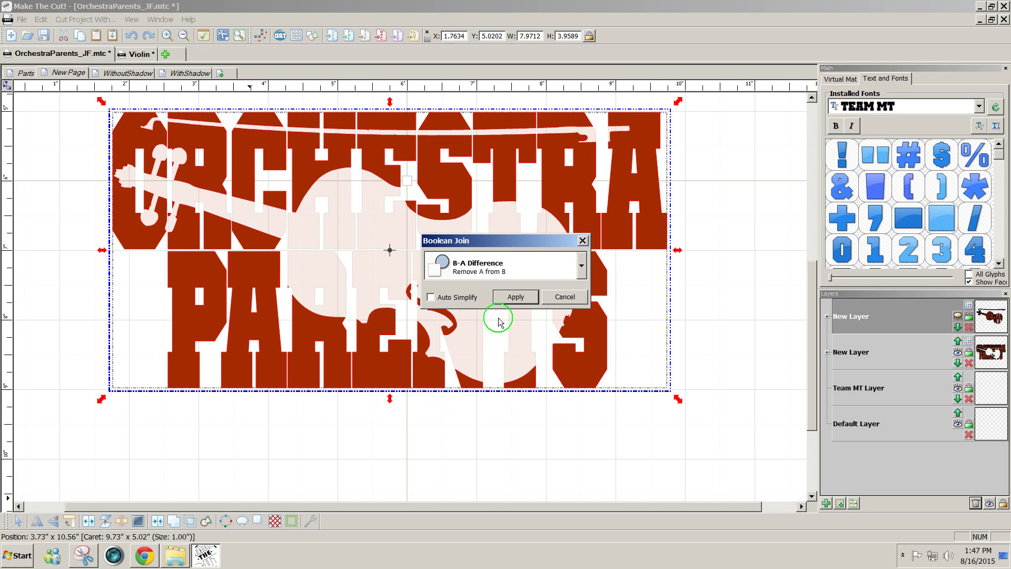
left_click(517, 296)
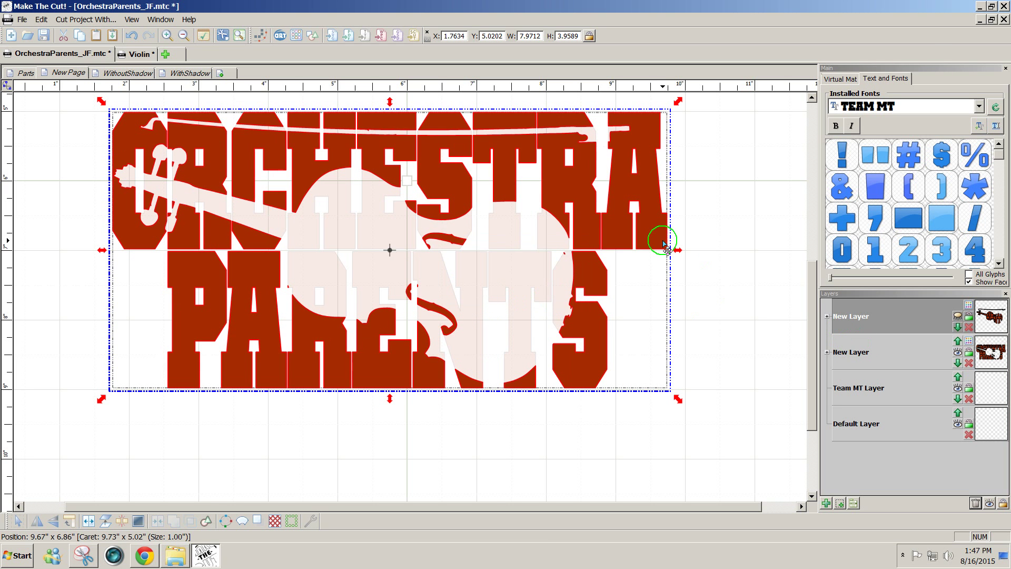
left_click(967, 344)
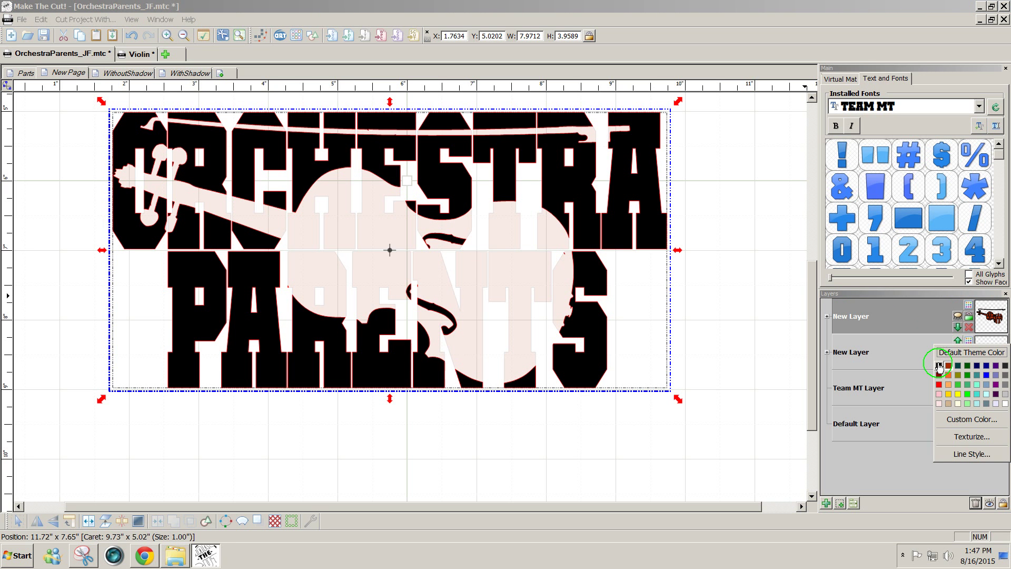
left_click(940, 367)
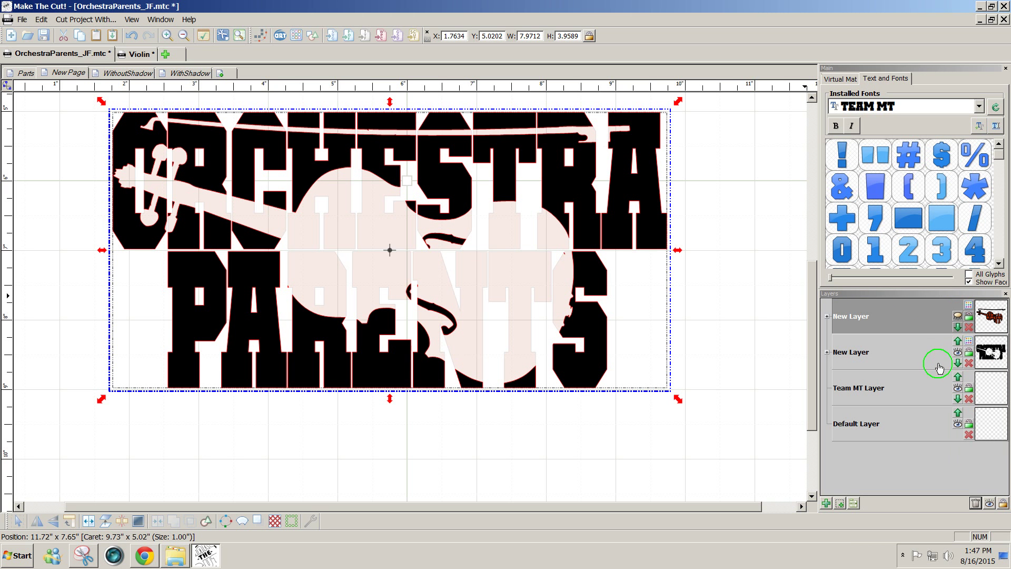
left_click(957, 318)
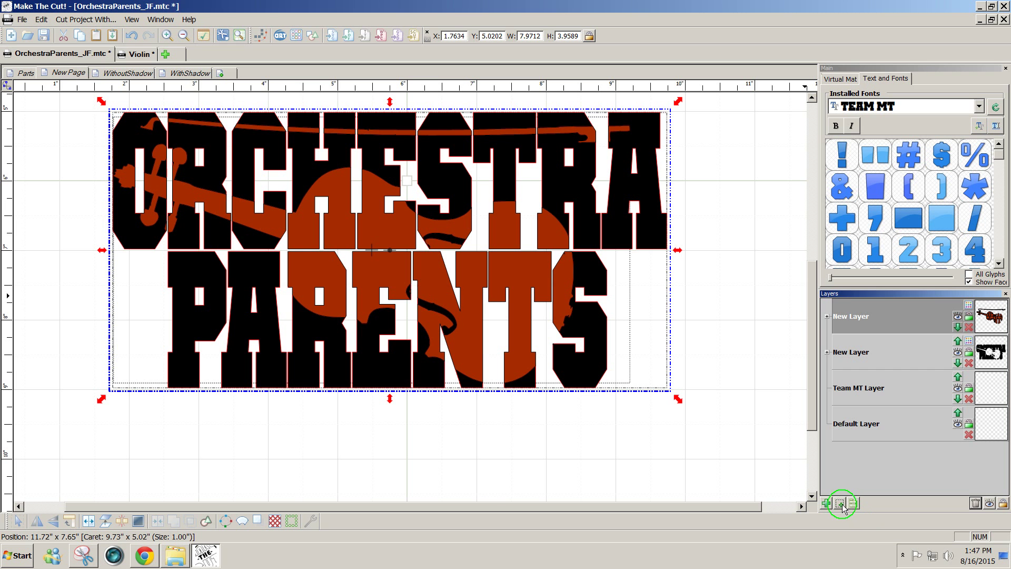
left_click(974, 502)
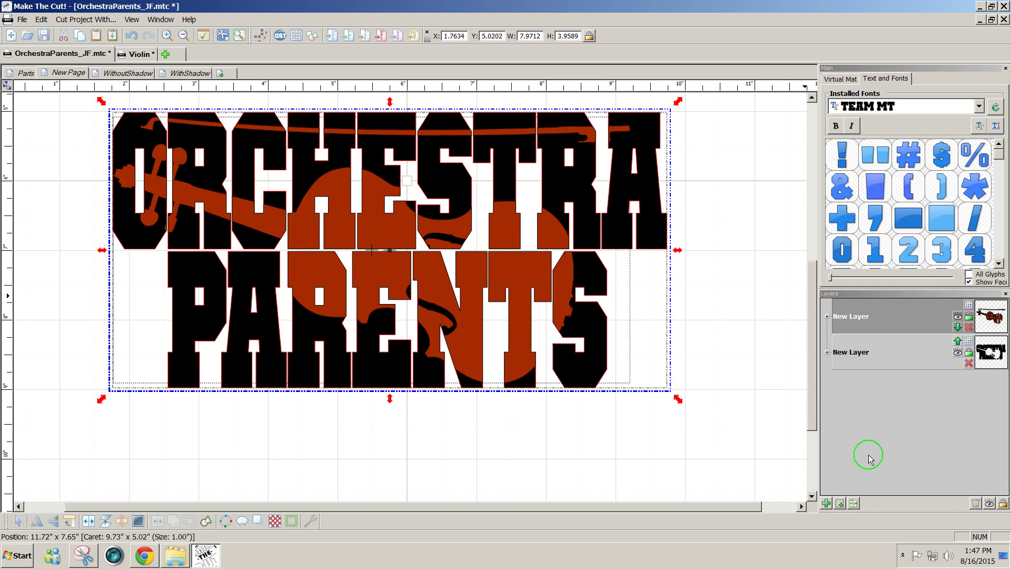
scroll(812, 418, "up", 2)
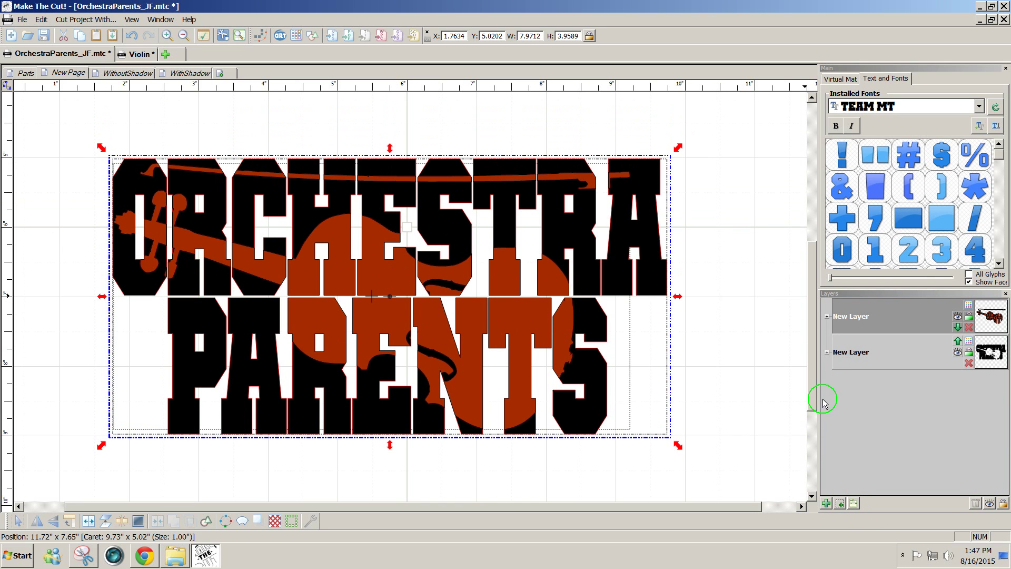
left_click(733, 418)
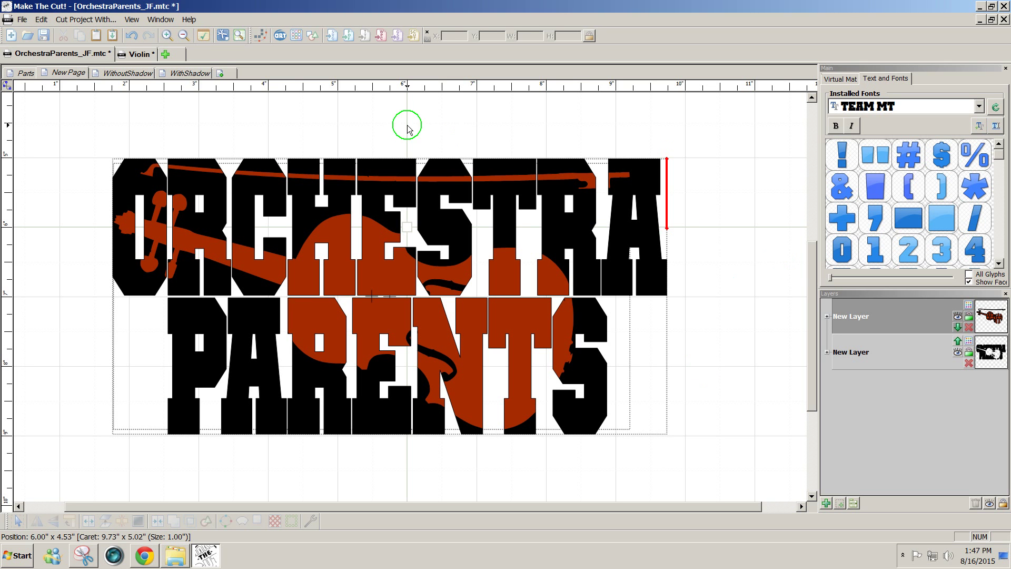
Add a new blank page named New Page to the project
left_click(220, 73)
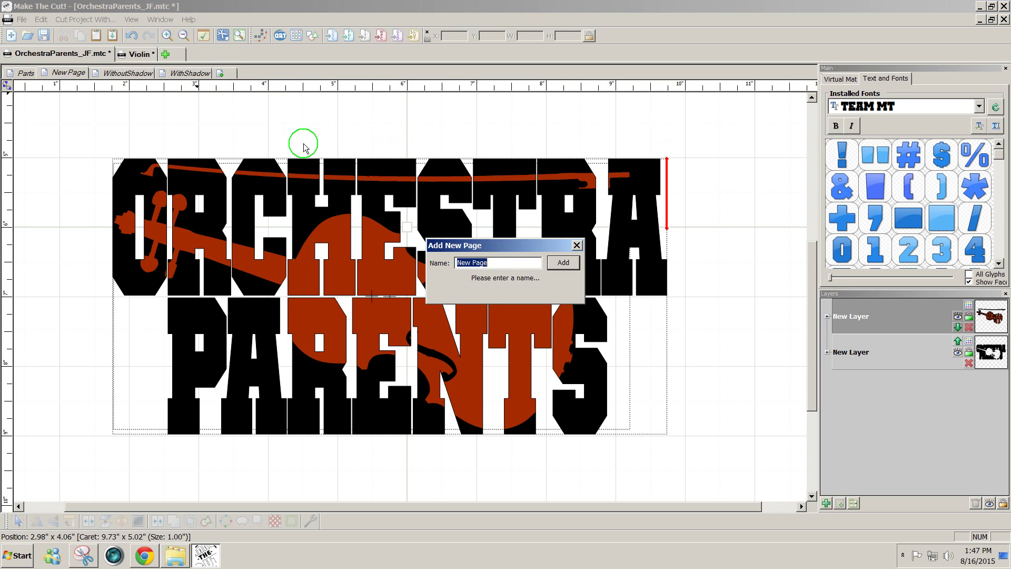
left_click(579, 263)
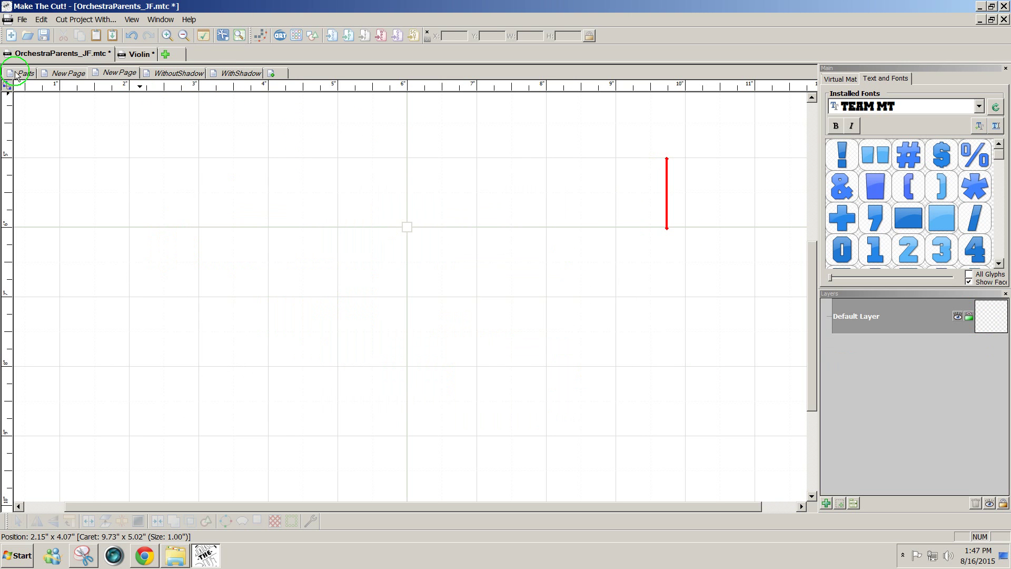
left_click(25, 75)
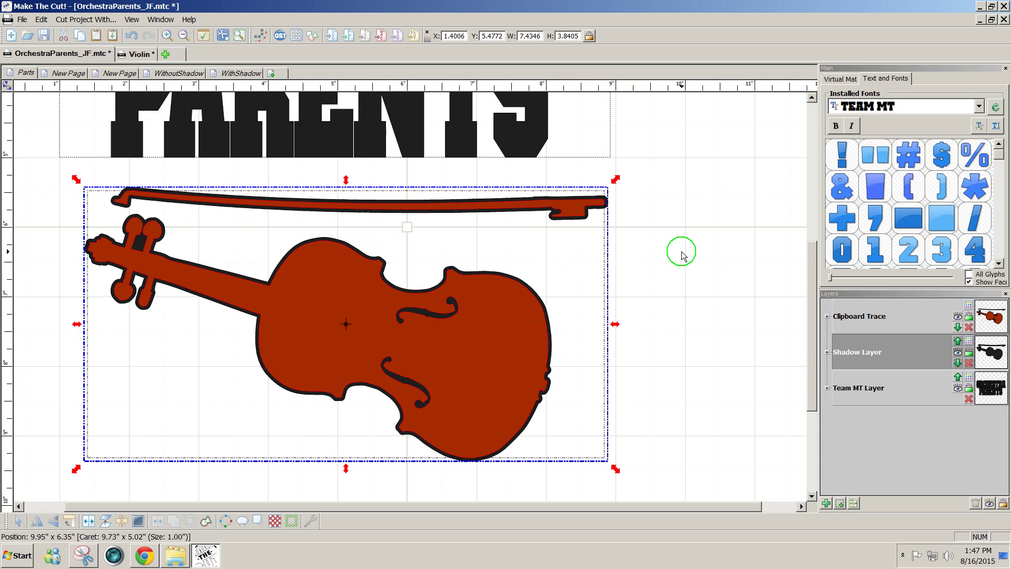
On the Parts page, select the violin and bow together with the ORCHESTRA PARENTS text
left_click(831, 352)
left_click_drag(812, 422, 817, 354)
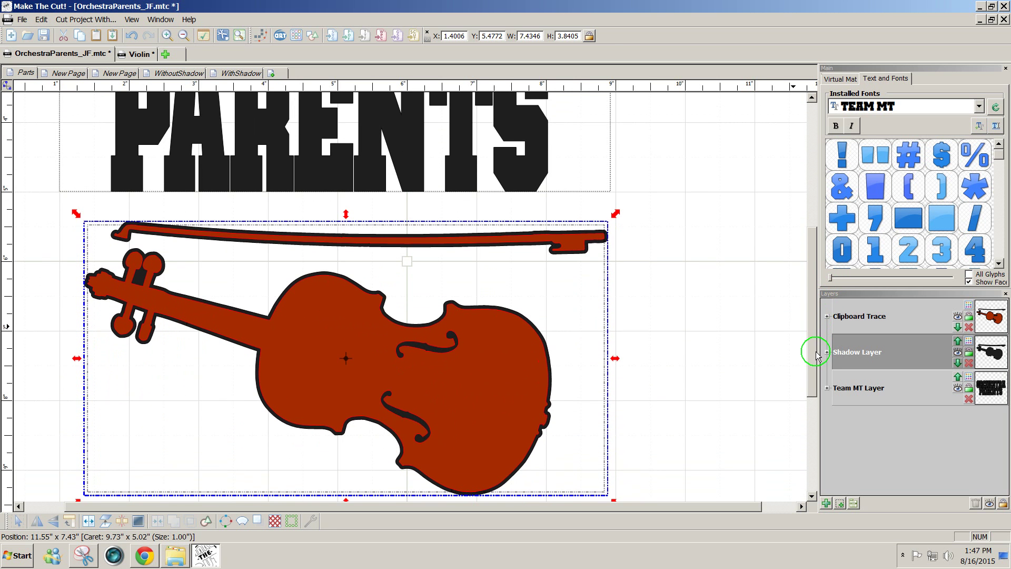
left_click(737, 361)
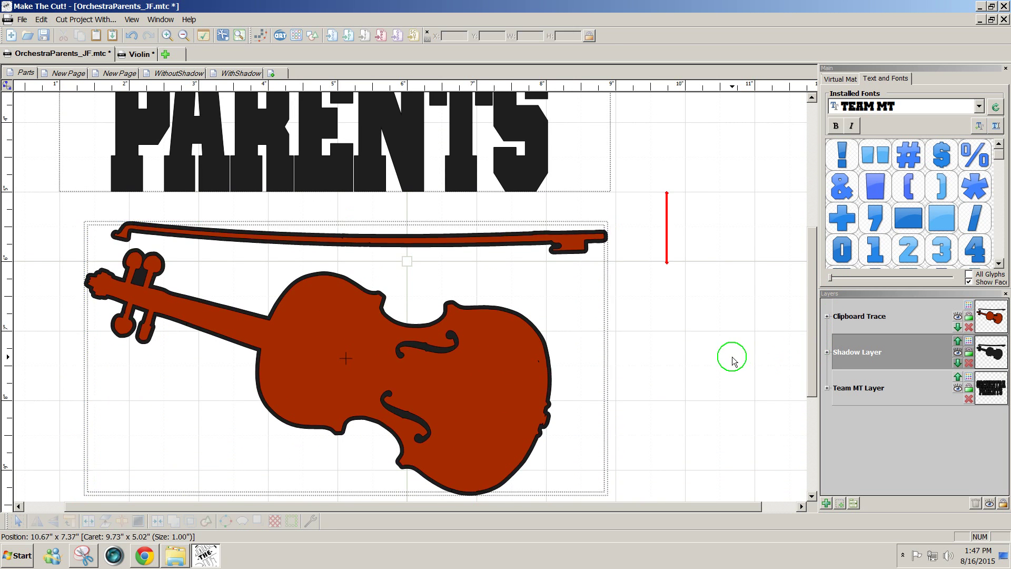
left_click(509, 391)
left_click(531, 184)
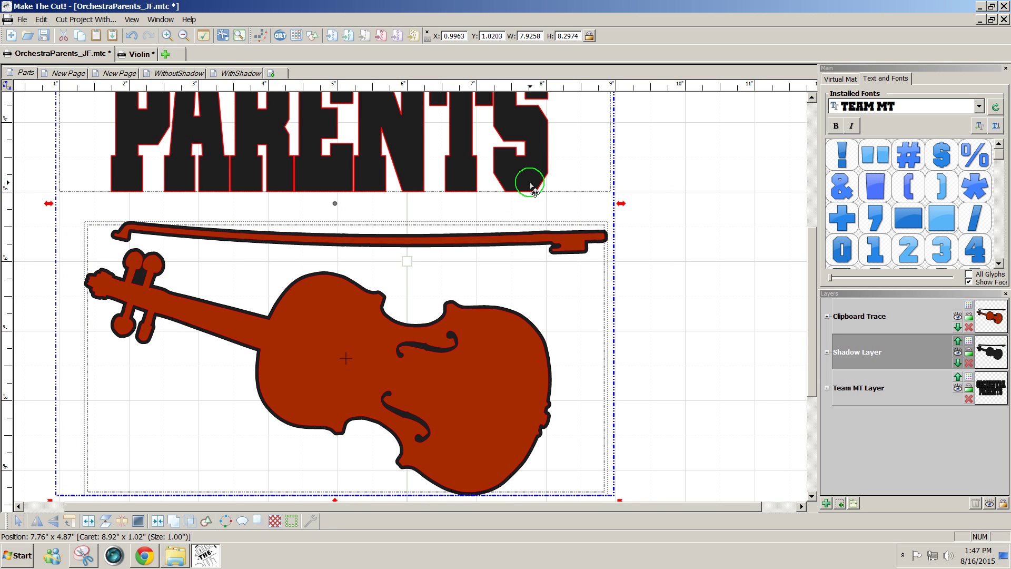
left_click(70, 73)
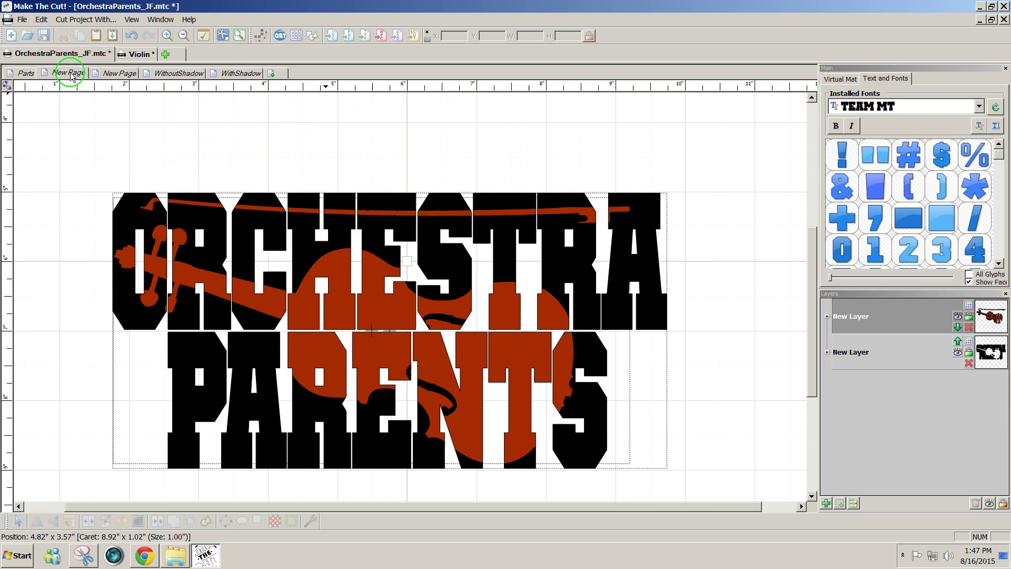
Paste the ORCHESTRA PARENTS text and red violin onto the empty New Page
left_click(117, 73)
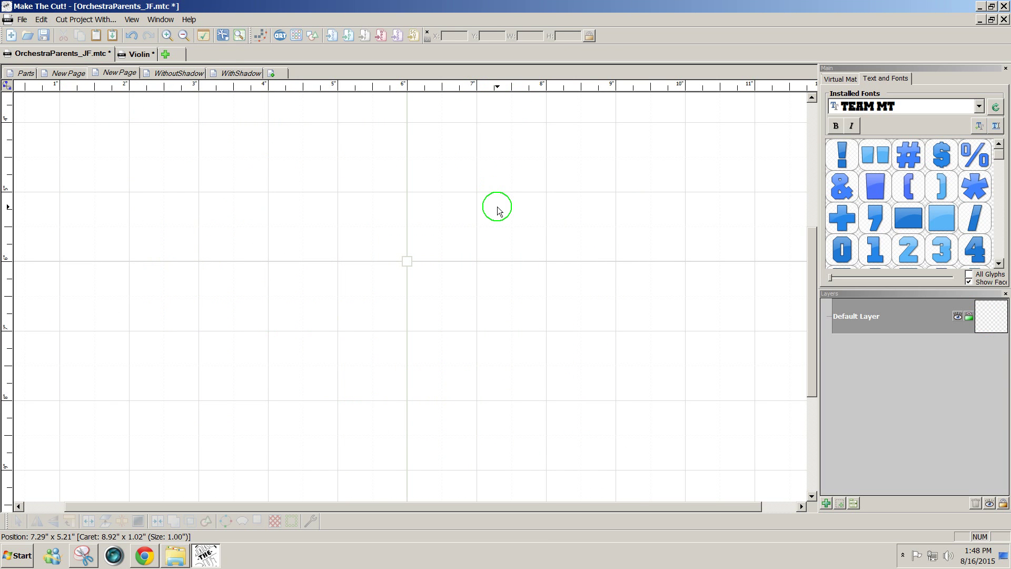
key("ctrl+v")
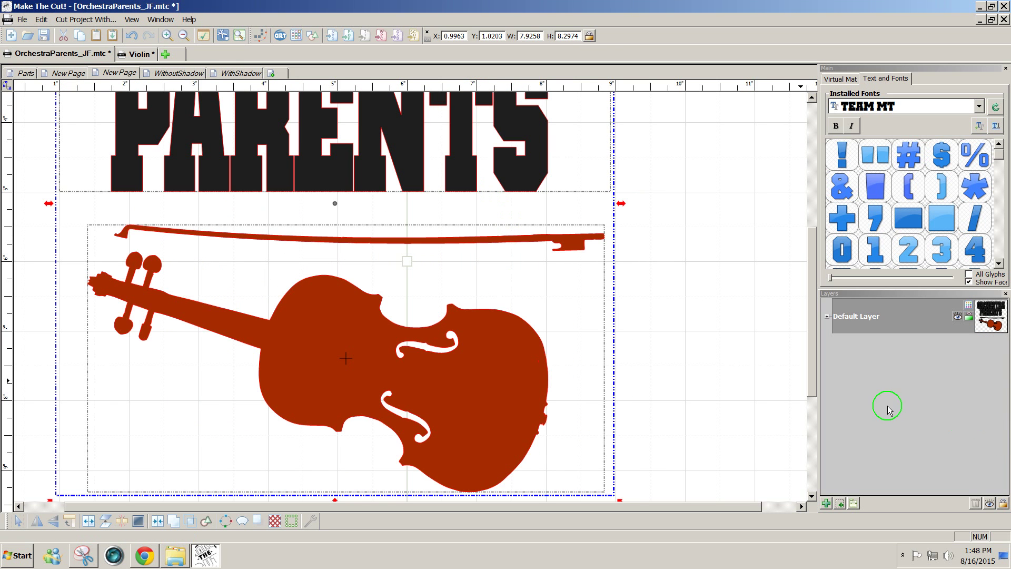
left_click_drag(810, 388, 828, 312)
Move the ORCHESTRA PARENTS text onto its own New Layer above the Default Layer
left_click(763, 356)
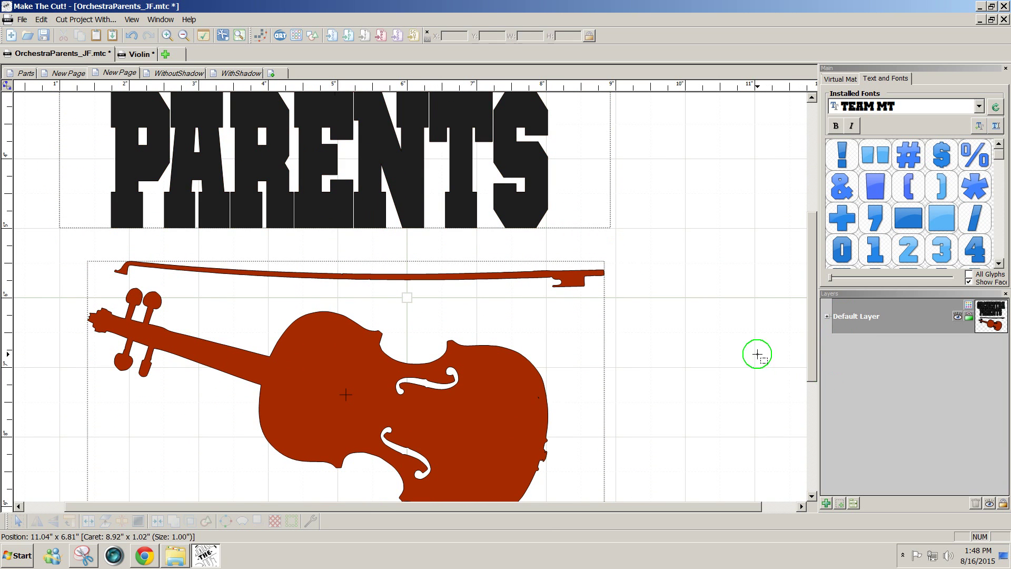
left_click(517, 210)
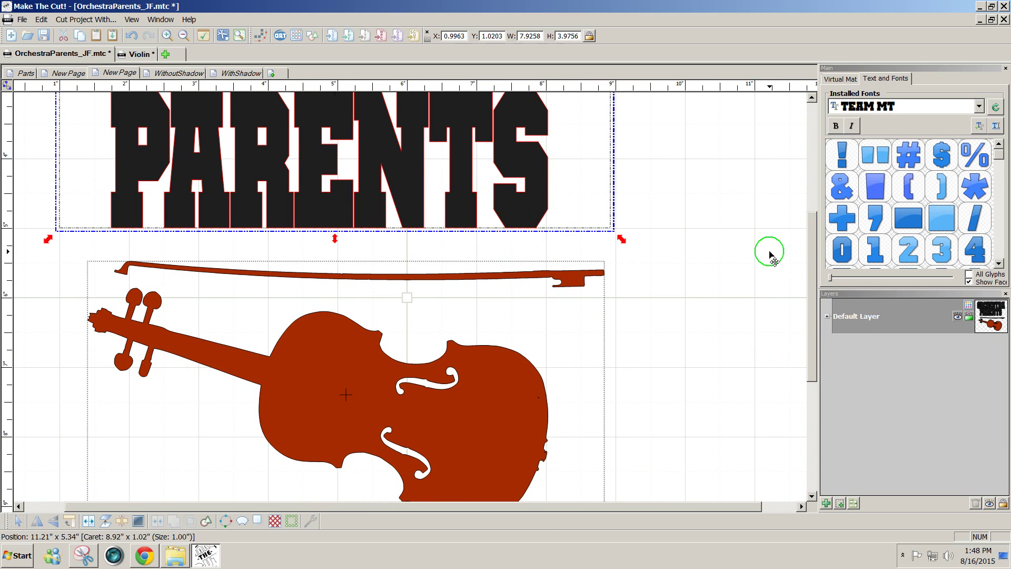
scroll(813, 268, "down", 1)
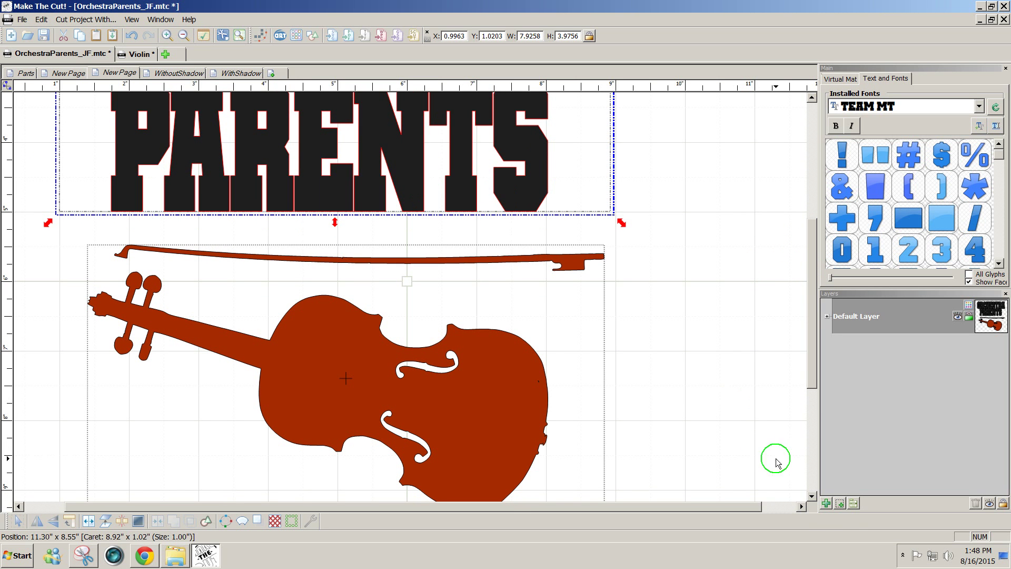
left_click(840, 503)
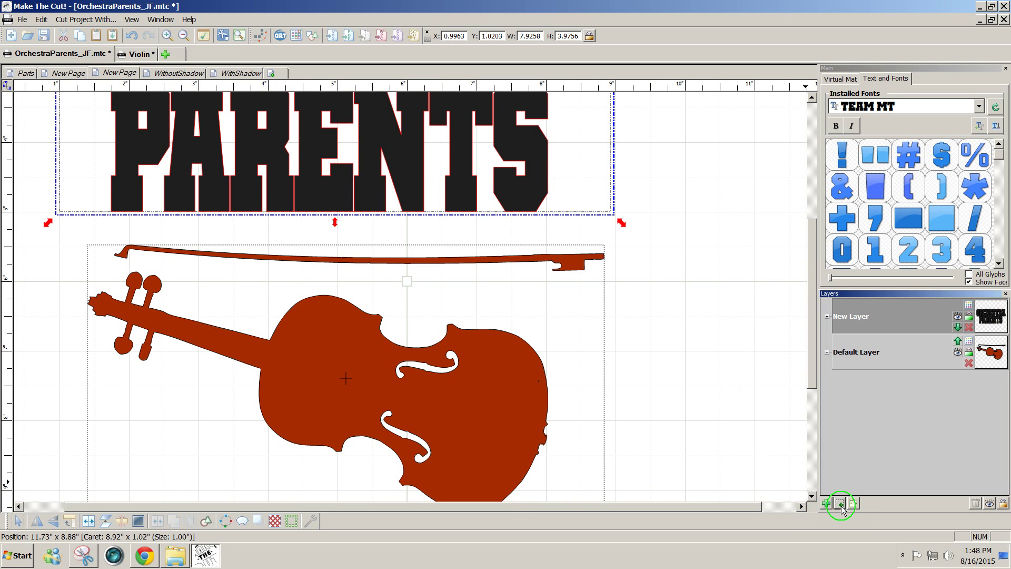
scroll(805, 405, "down", 4)
left_click(751, 413)
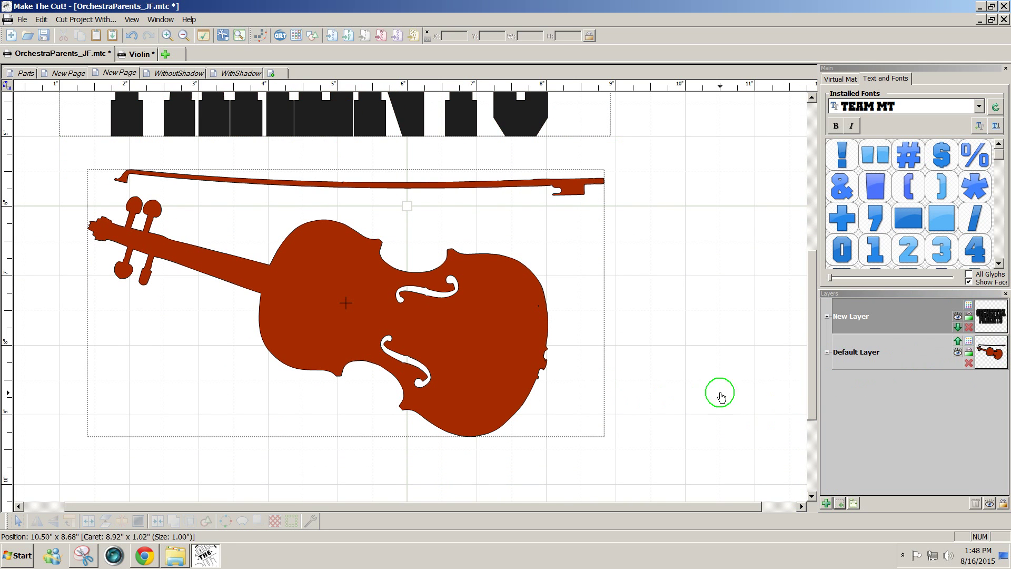
Give the violin and bow a 0.03 in rounded, blacked-out shadow layer
left_click(513, 382)
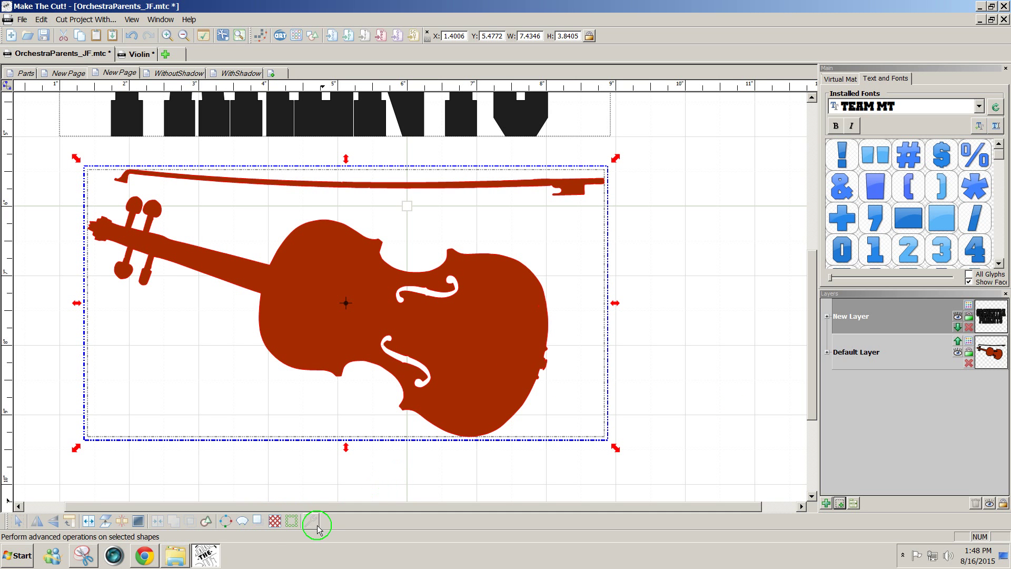
left_click(257, 521)
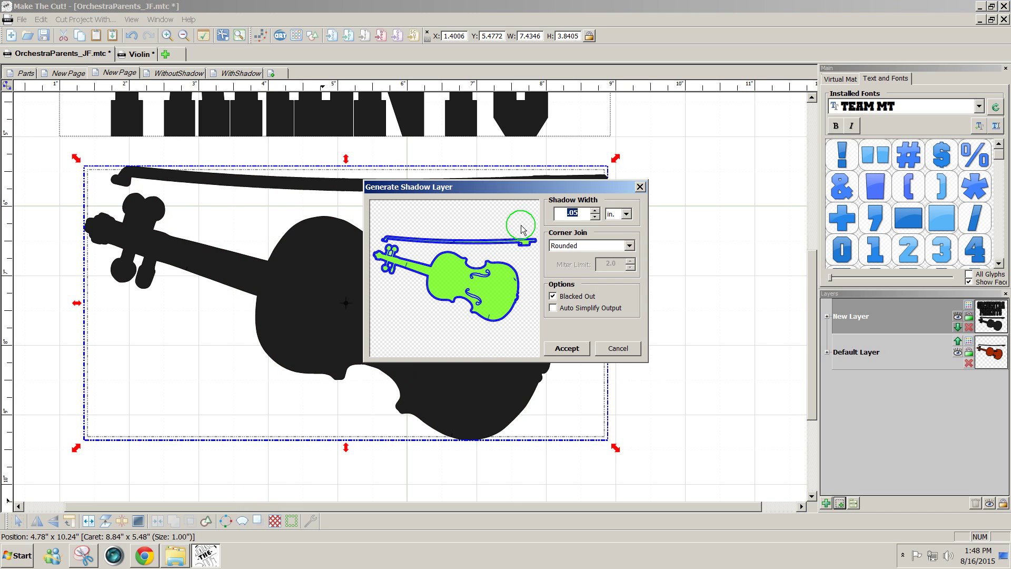
left_click_drag(541, 188, 638, 243)
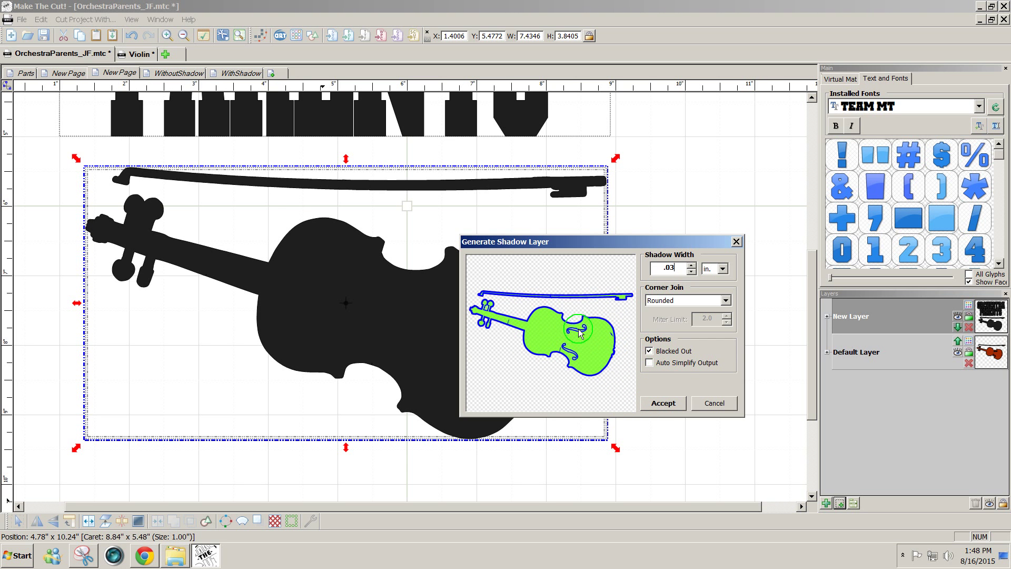
left_click(663, 403)
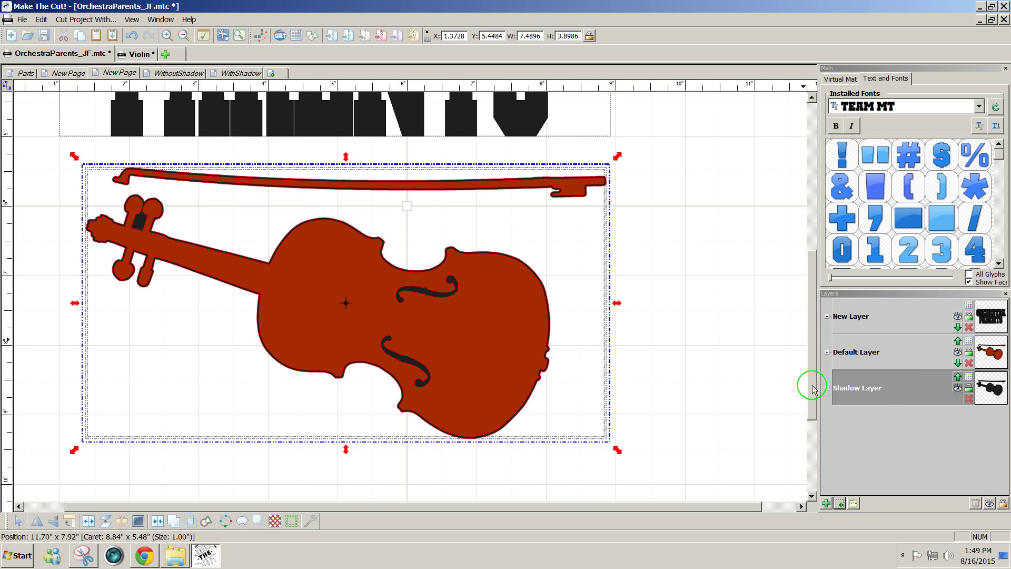
left_click(958, 388)
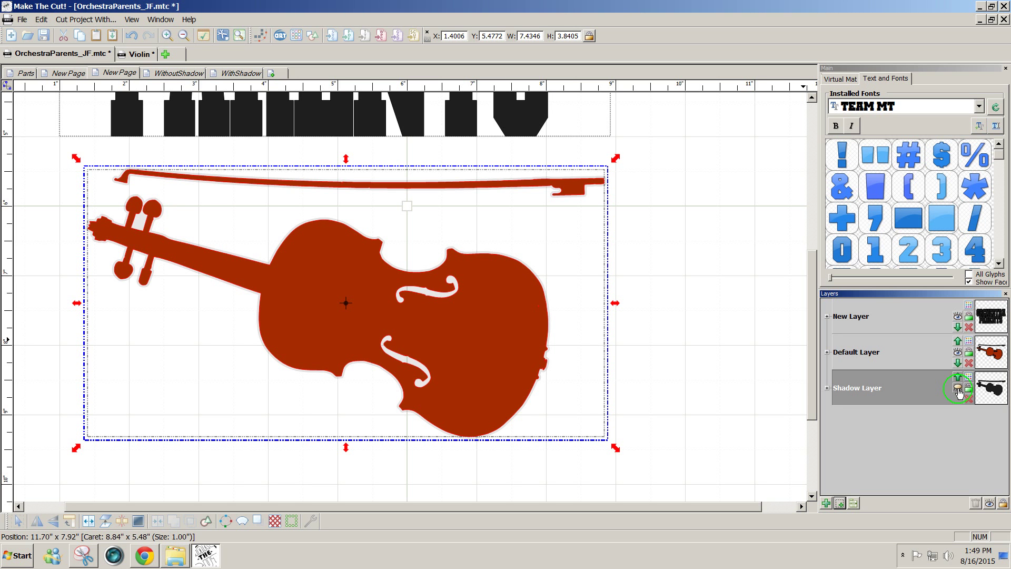
left_click(957, 388)
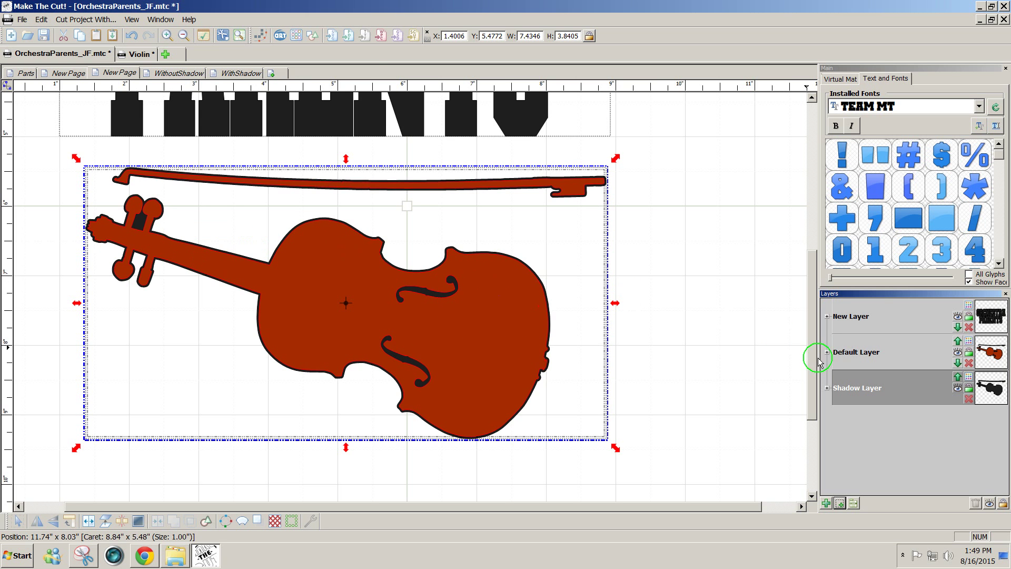
scroll(813, 365, "up", 5)
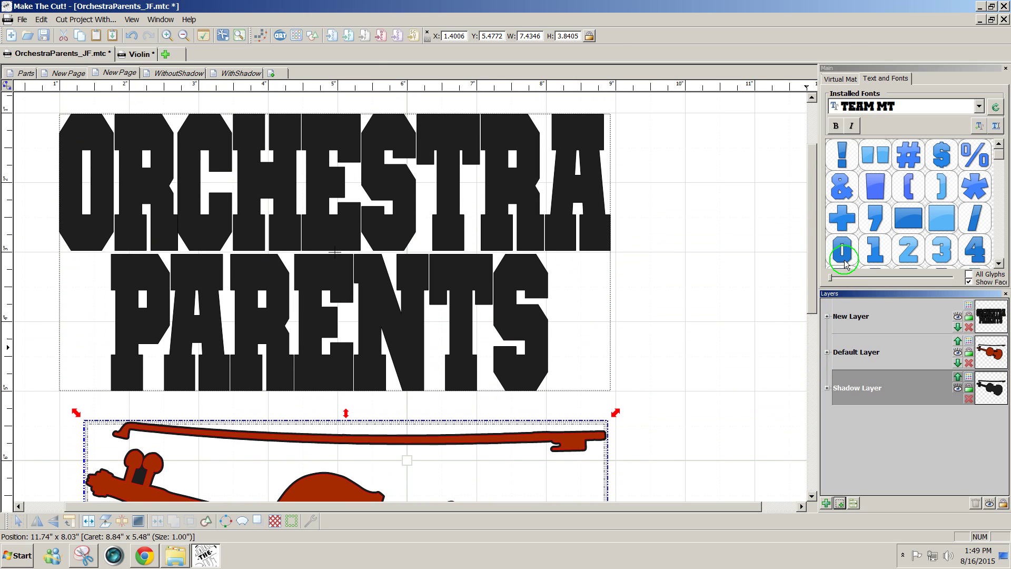
Copy the ORCHESTRA PARENTS text, left in place, onto a second New Layer at the top
left_click(378, 242)
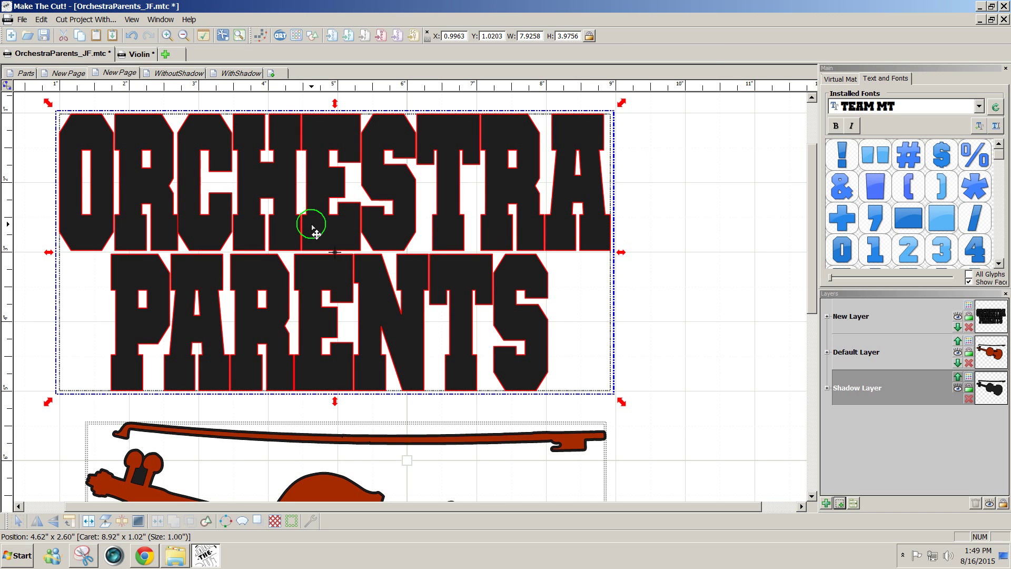
left_click_drag(314, 228, 427, 234)
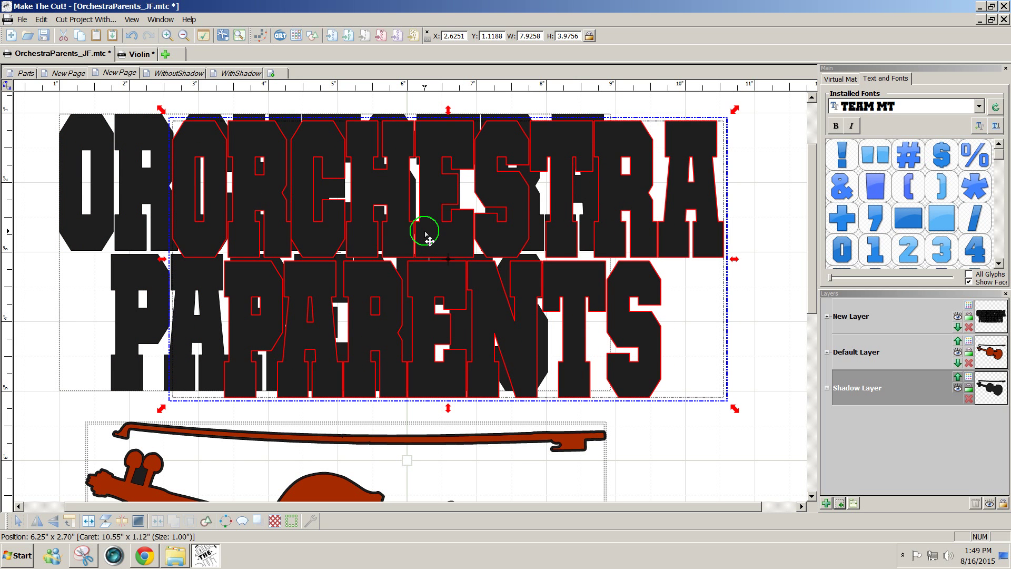
key("Escape")
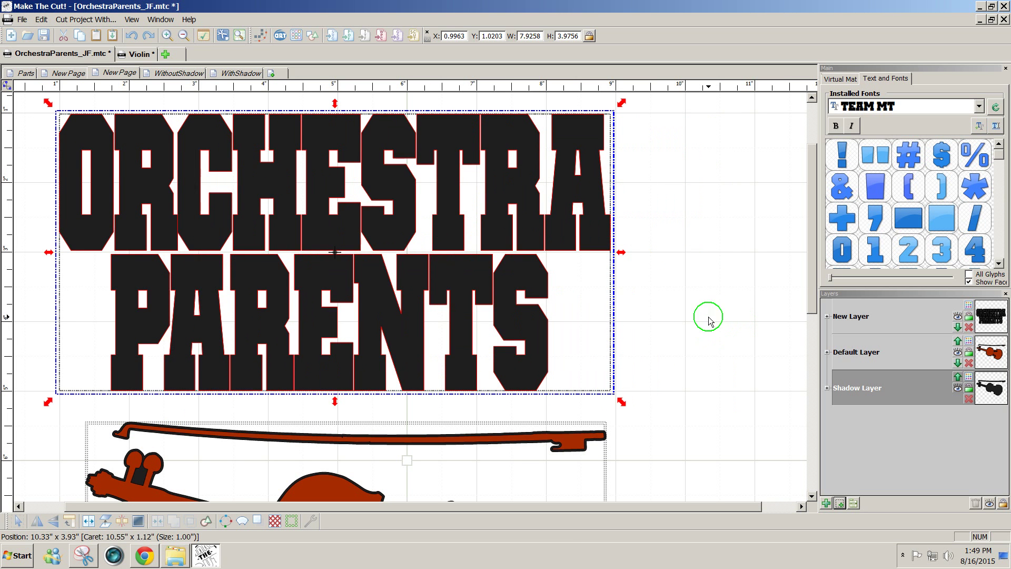
left_click(840, 503)
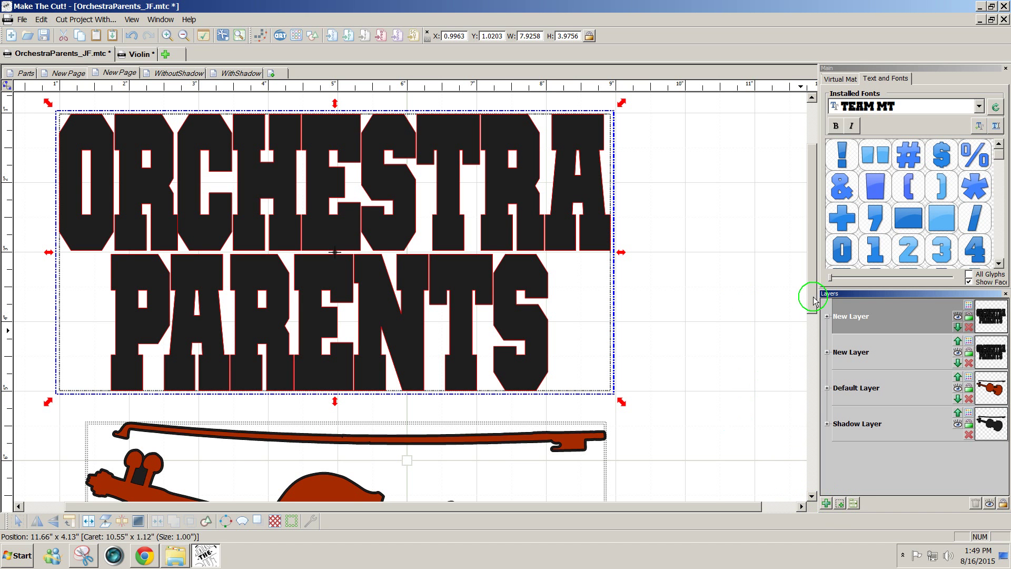
scroll(806, 298, "down", 5)
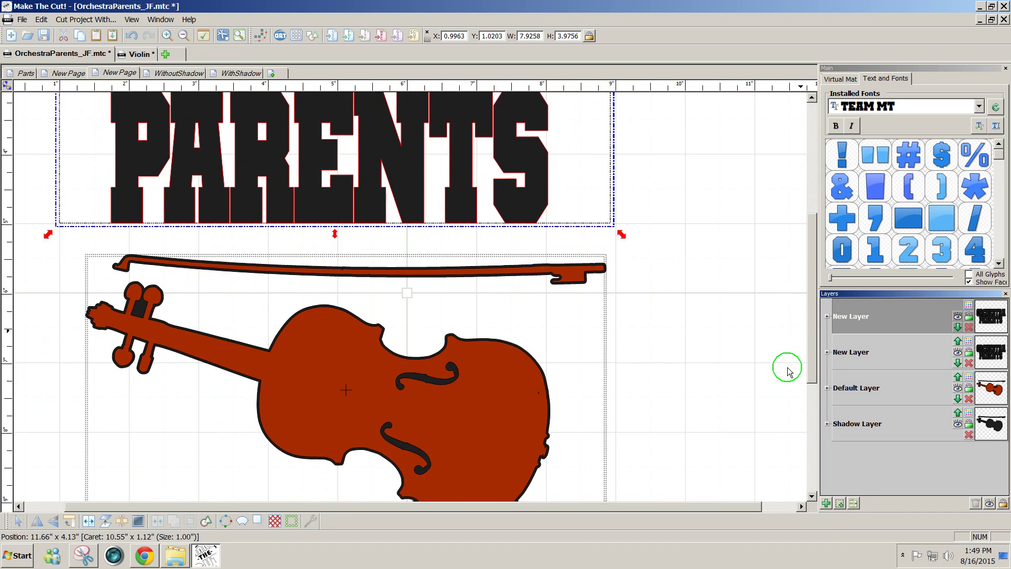
scroll(787, 374, "down", 1)
scroll(774, 379, "up", 3)
scroll(794, 334, "down", 3)
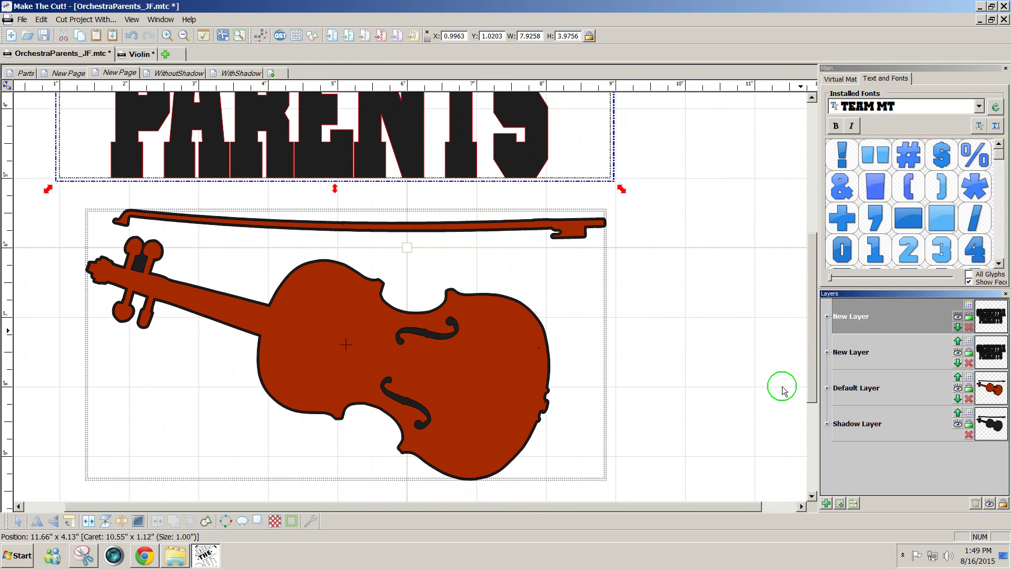
scroll(782, 390, "down", 1)
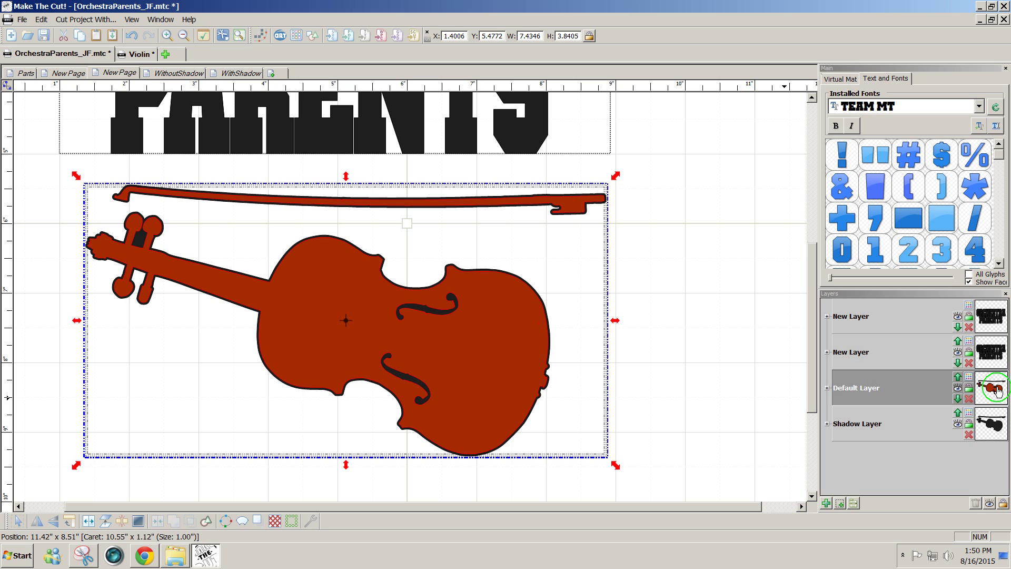
Drag the red violin and bow up behind the lettering, then select the violin and letters together
left_click(684, 469)
key("ctrl+a")
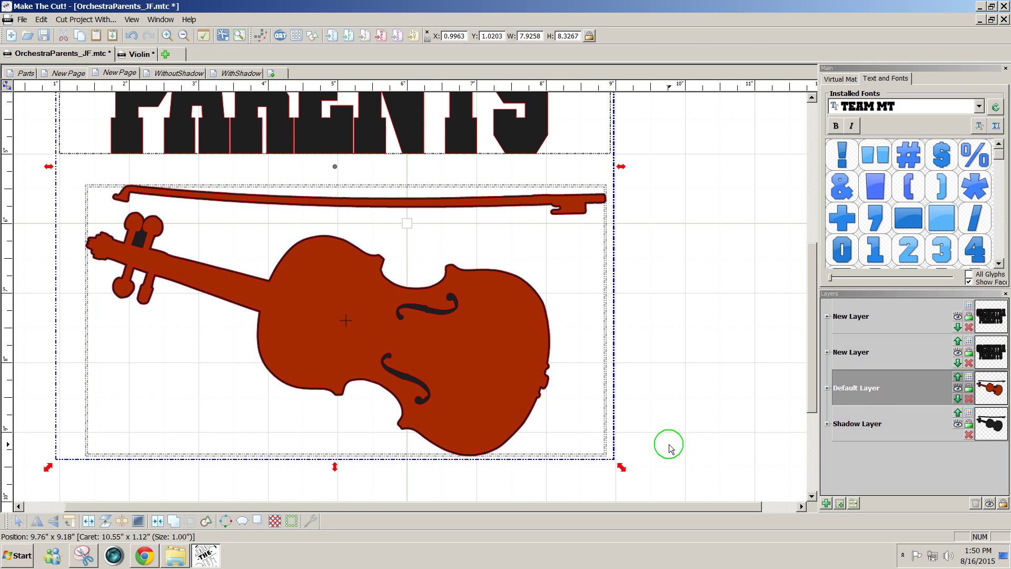
left_click(695, 422)
left_click_drag(658, 469, 13, 158)
left_click_drag(388, 413, 374, 38)
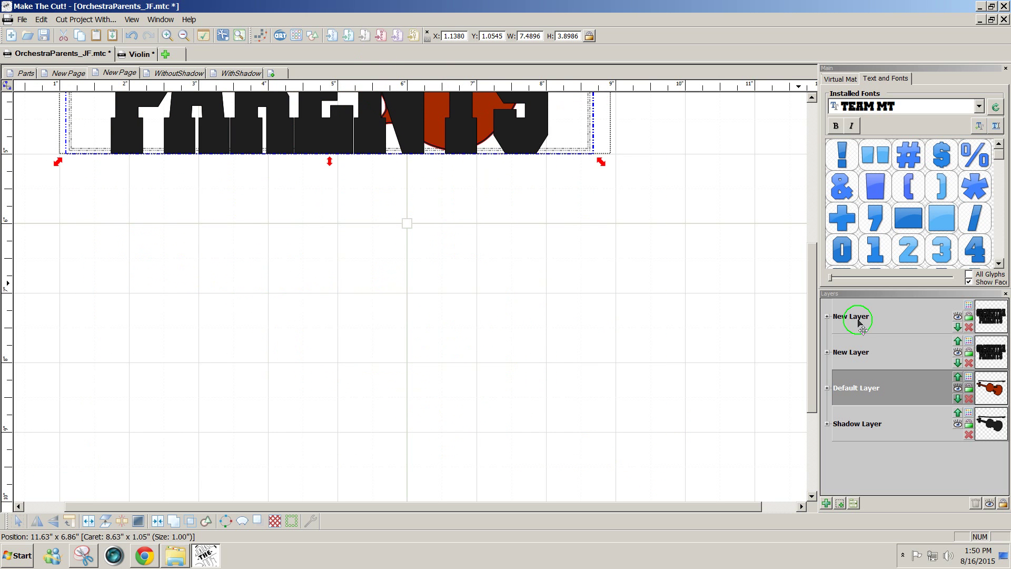
left_click_drag(812, 354, 835, 252)
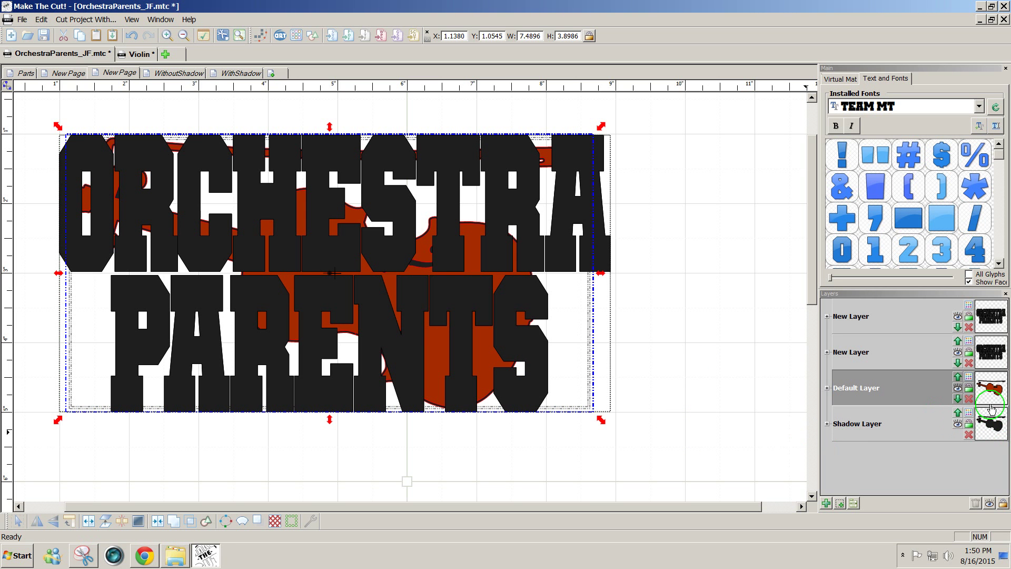
left_click(991, 388)
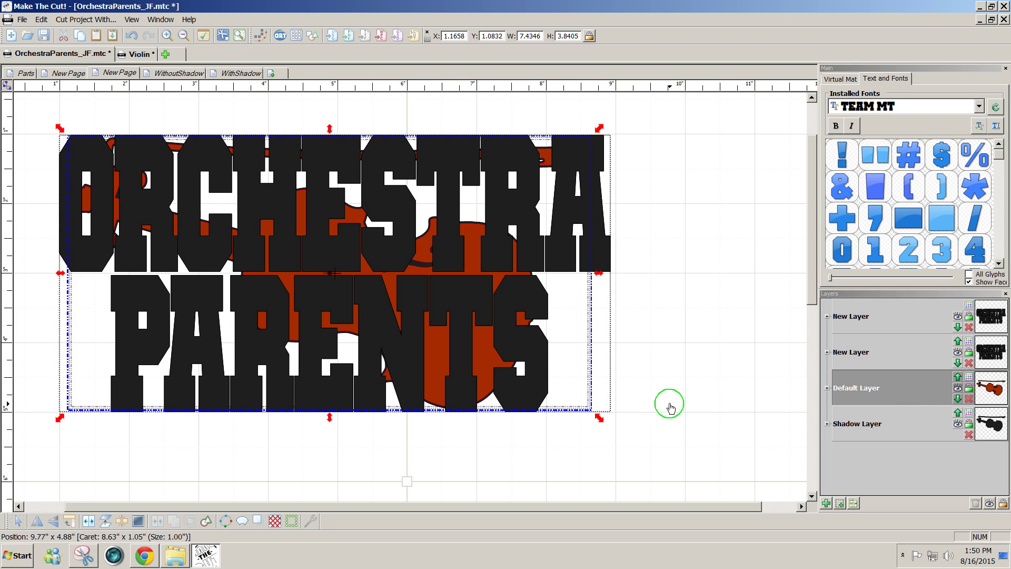
left_click(526, 403)
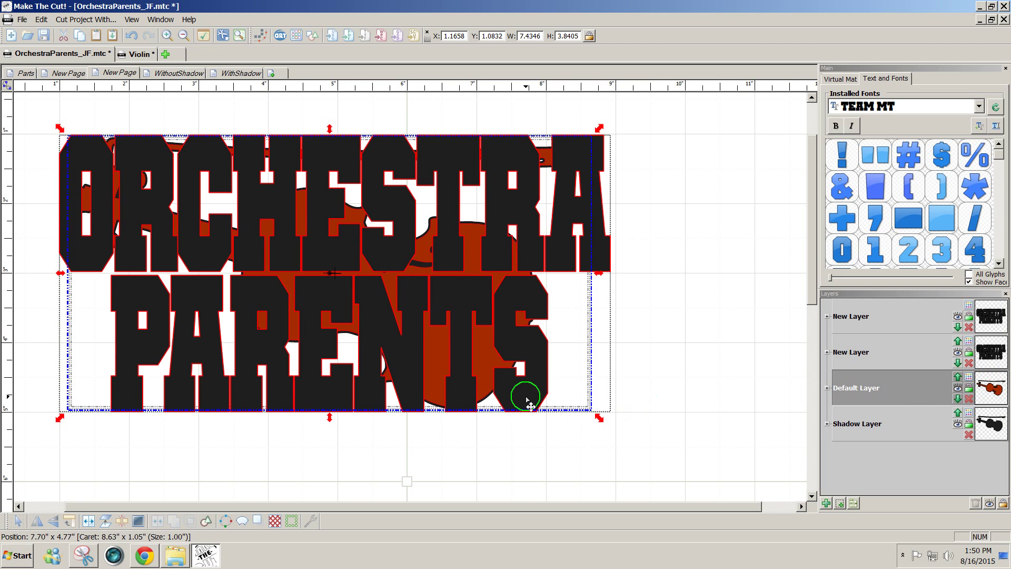
Intersect the violin and bow with the ORCHESTRA PARENTS letters
left_click(528, 403)
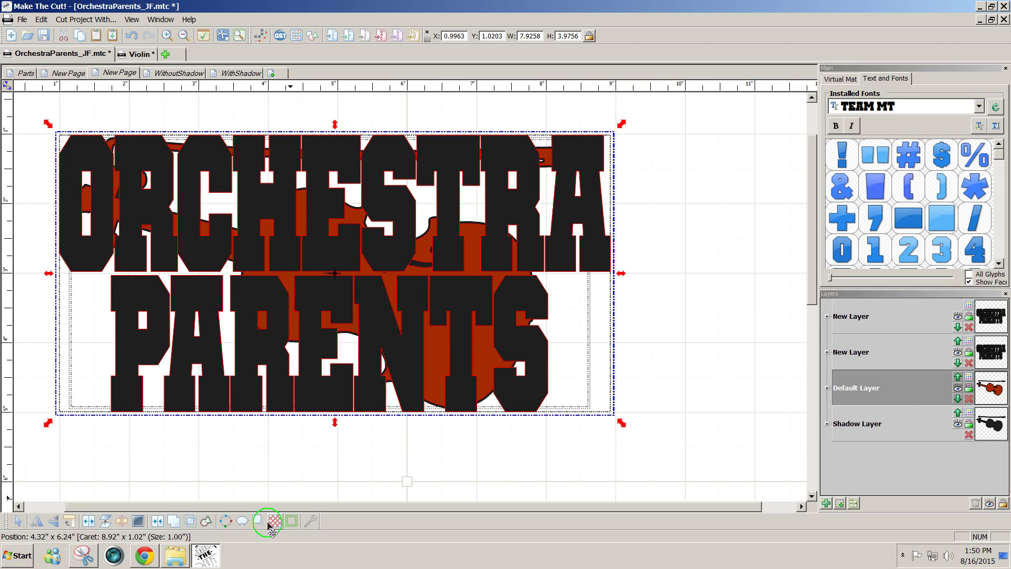
left_click(192, 523)
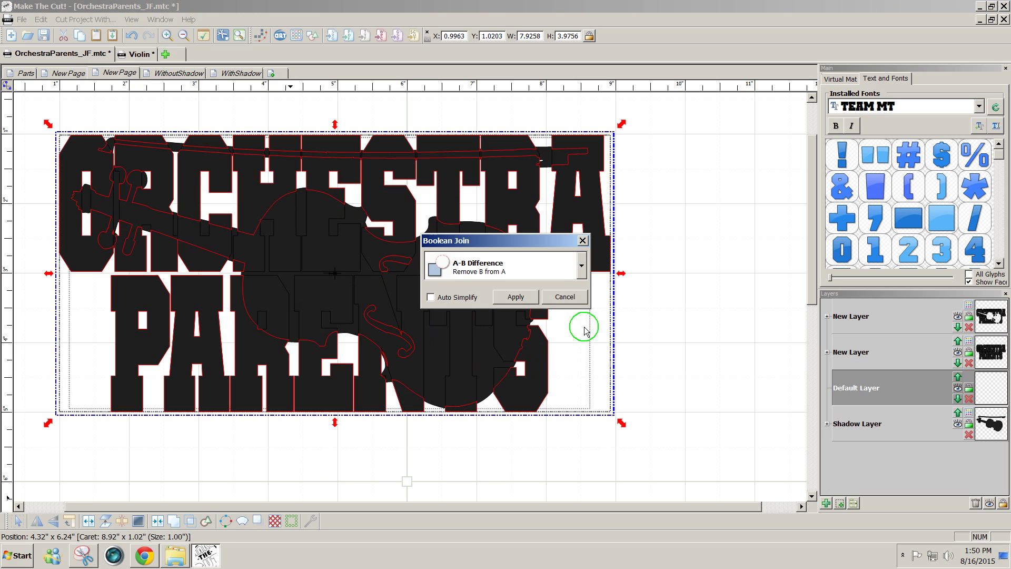
left_click(582, 267)
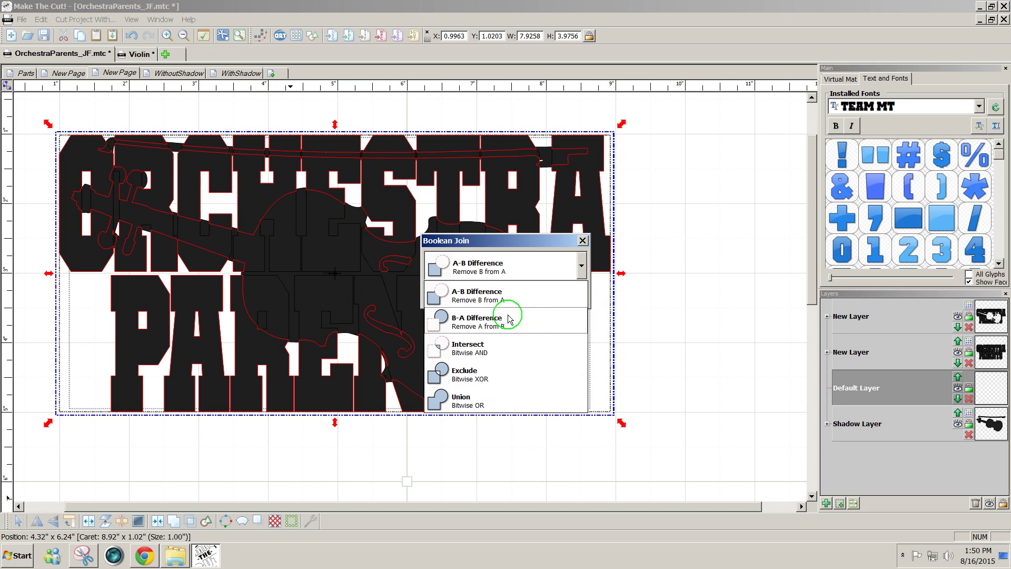
left_click(546, 348)
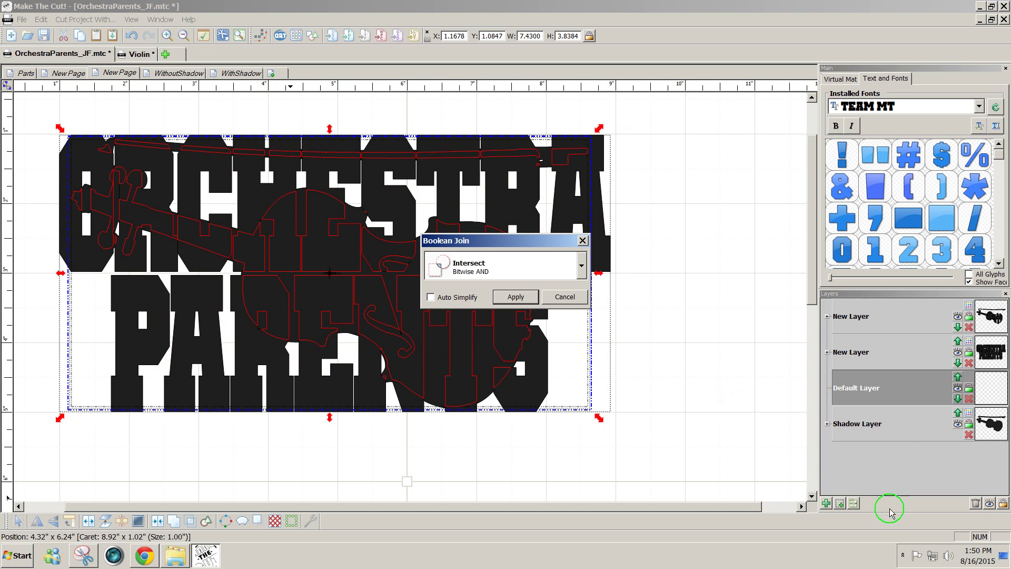
left_click(565, 297)
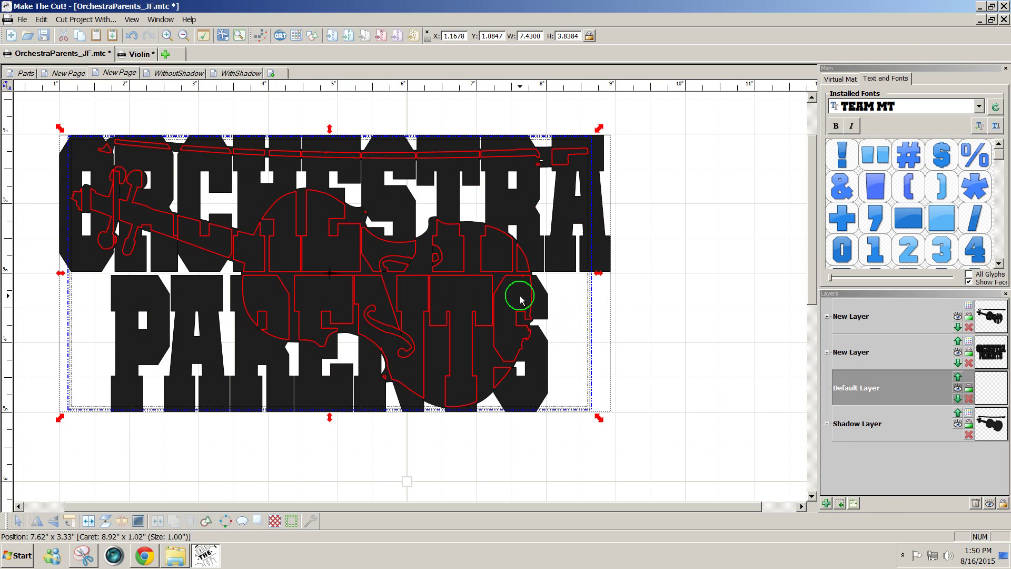
Put the intersect pieces on a new layer coloured dark red, then hide that layer
left_click(839, 506)
left_click(975, 318)
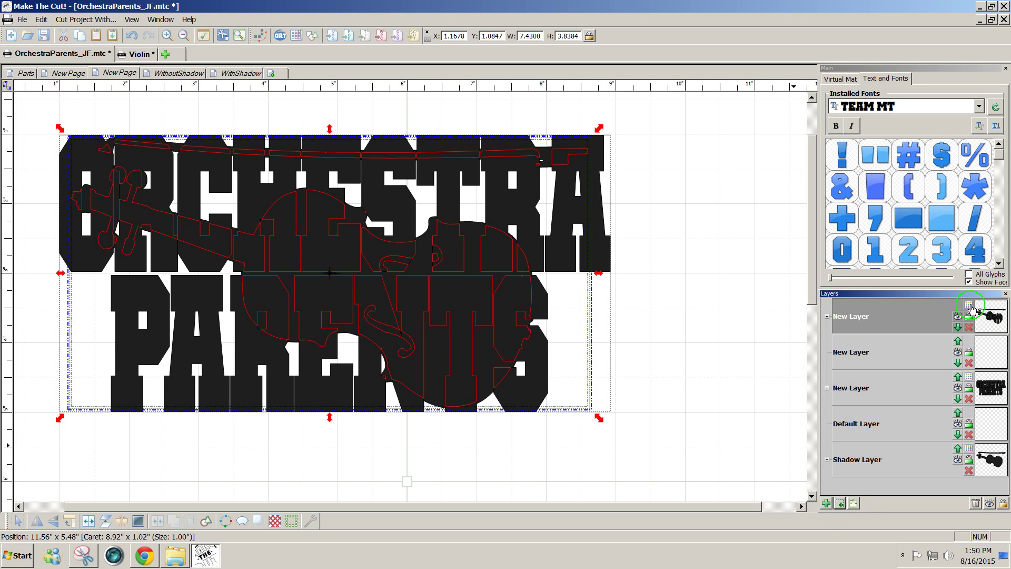
left_click(968, 305)
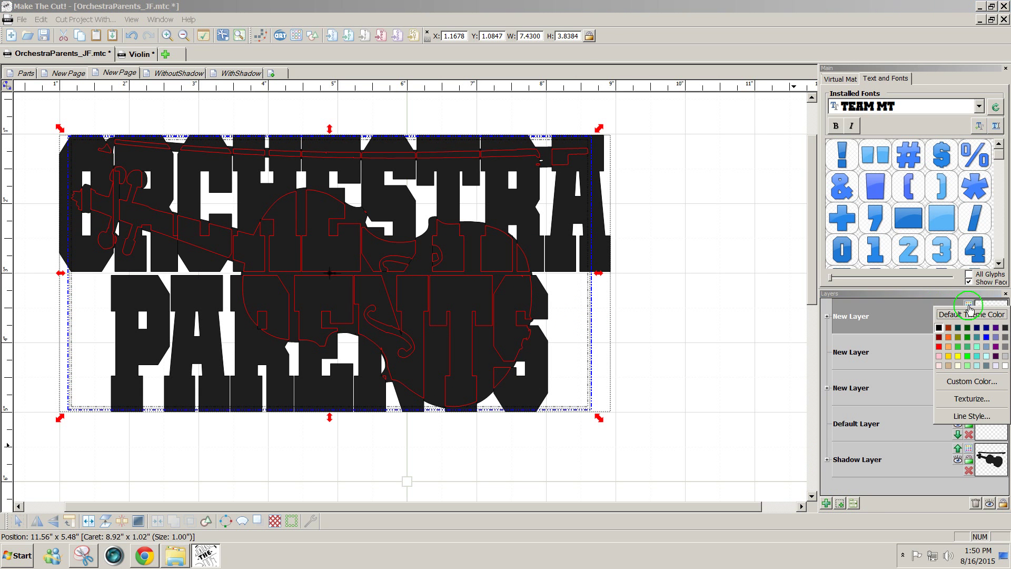
left_click(948, 328)
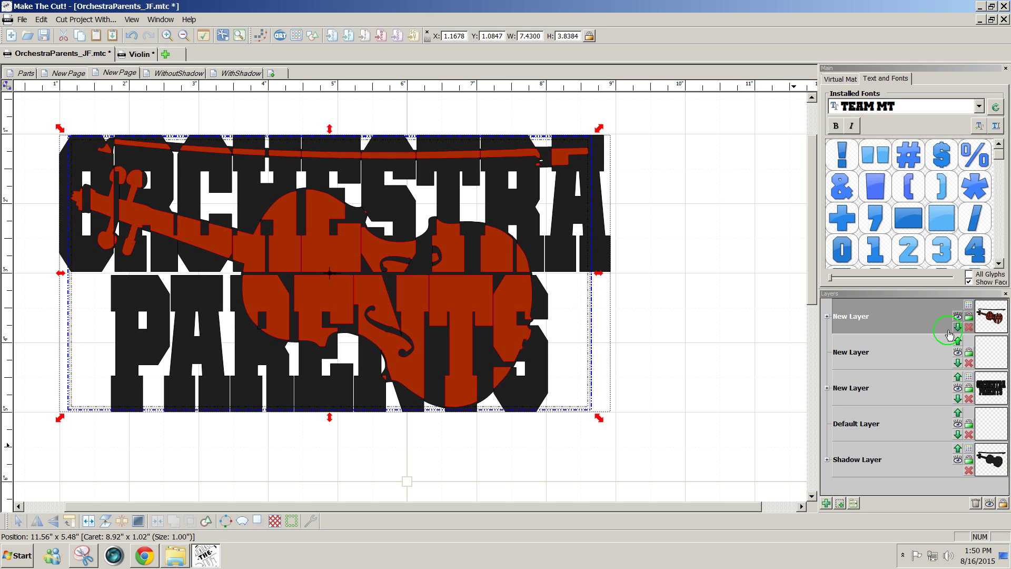
left_click(957, 318)
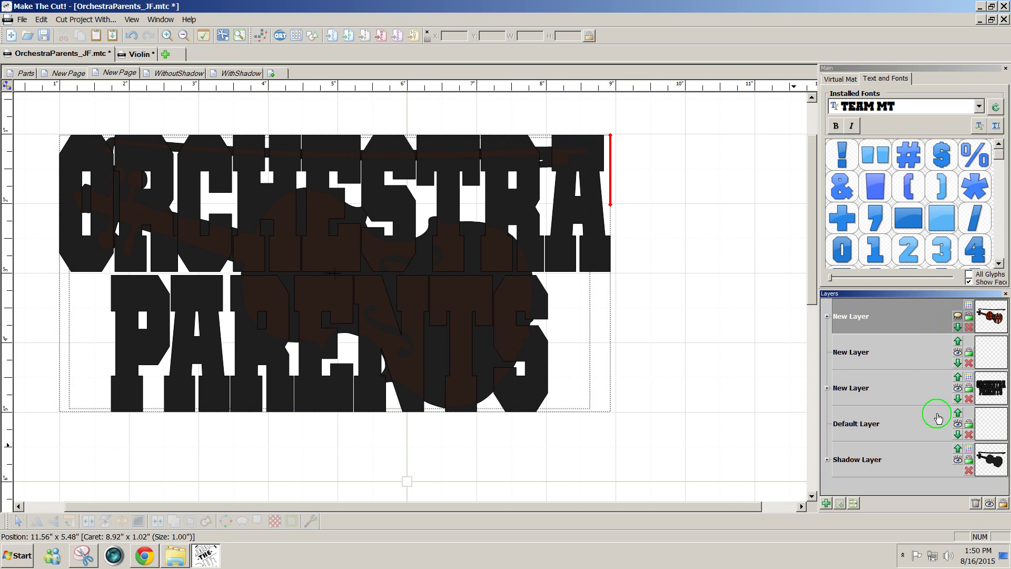
Delete the empty layers and select the Shadow Layer violin together with the lettering layer
left_click(972, 506)
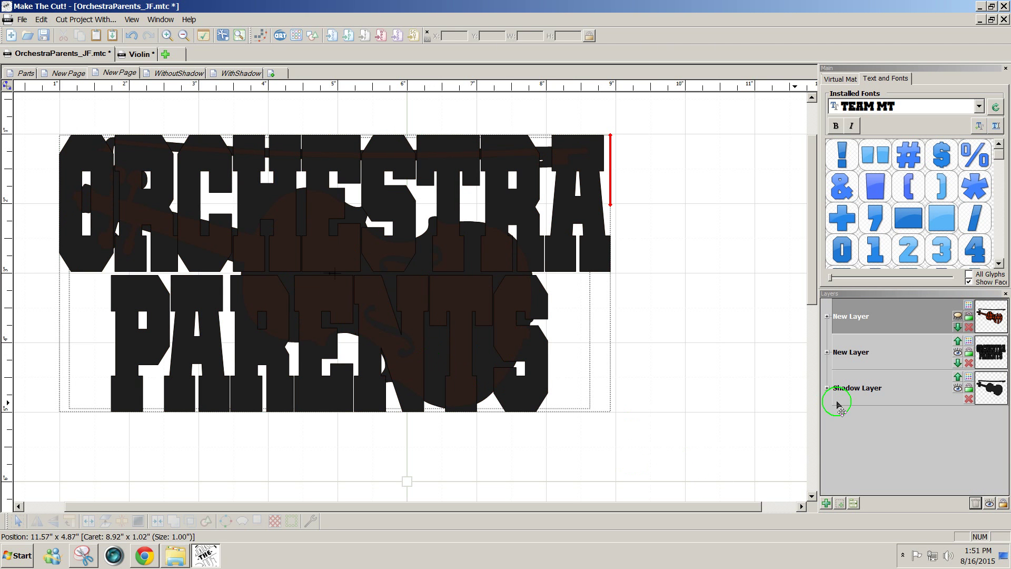
left_click(993, 393)
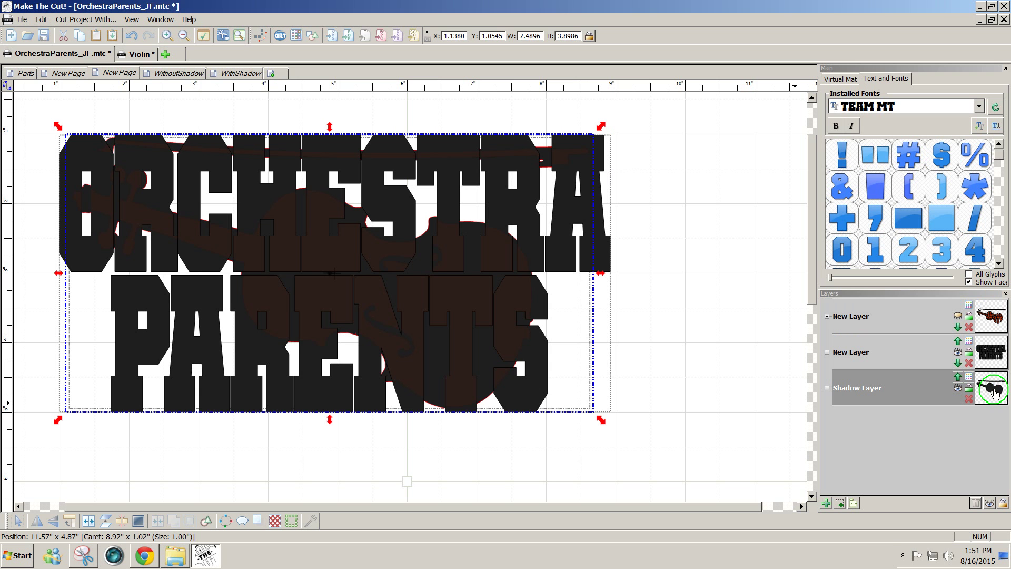
left_click(993, 354)
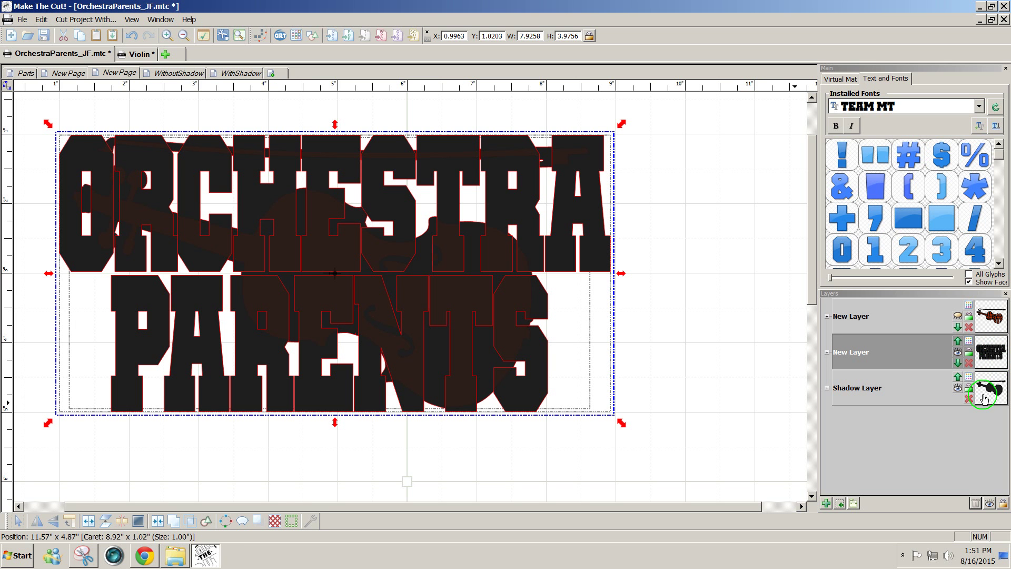
Choose A-B Difference in Boolean Join to preview the violin knocked out of the letters
left_click(189, 521)
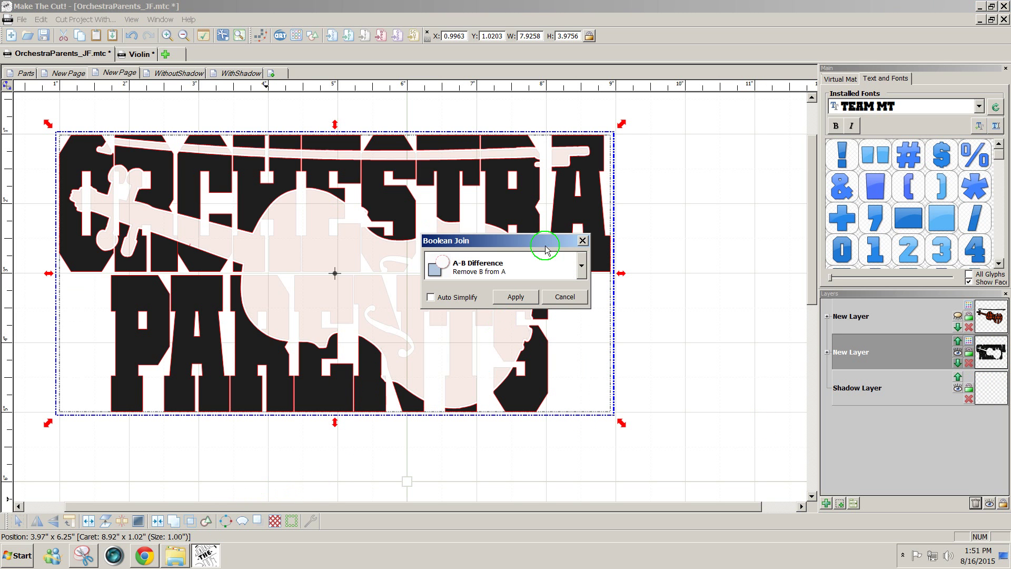
left_click_drag(549, 244, 737, 255)
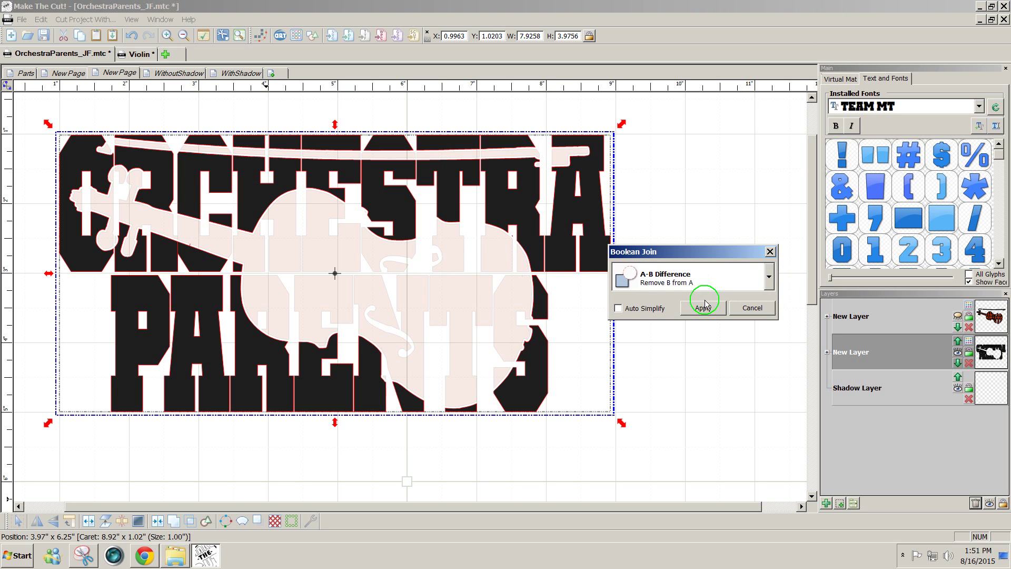
left_click(766, 275)
left_click(664, 331)
left_click(771, 277)
left_click(669, 304)
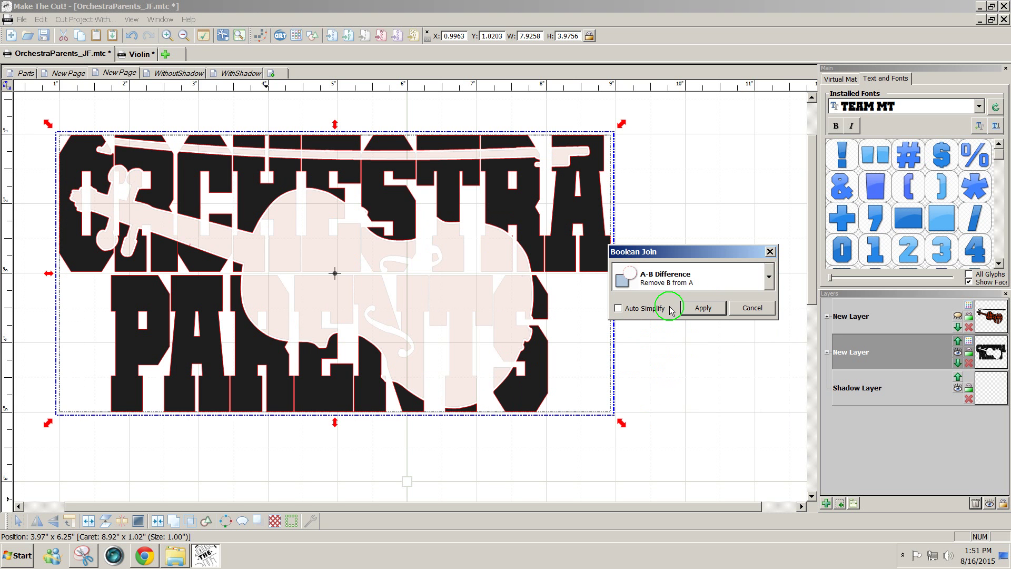
Apply the violin knockout to the letters and show the red violin pieces inset in the gap
left_click(703, 309)
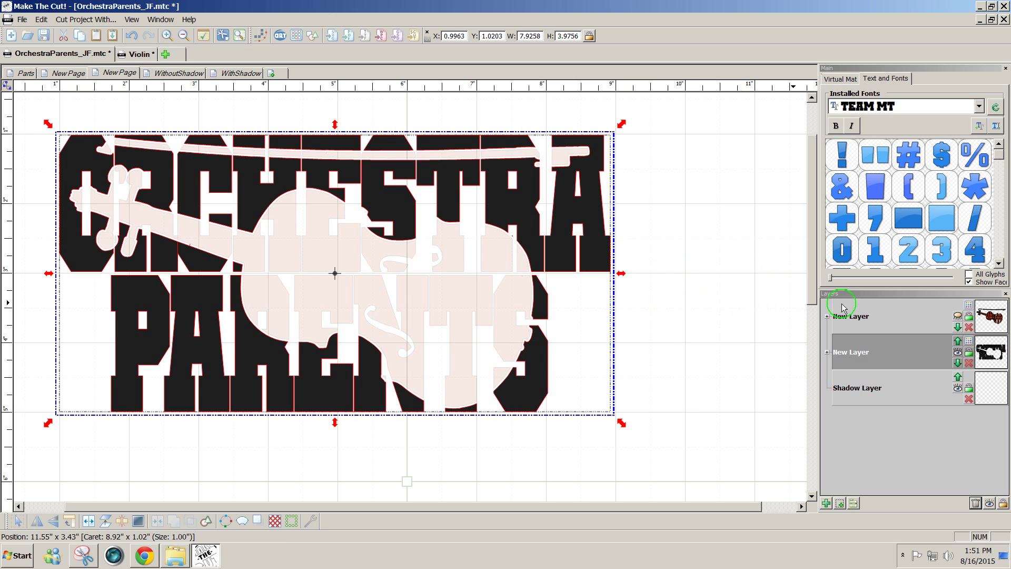
left_click(958, 316)
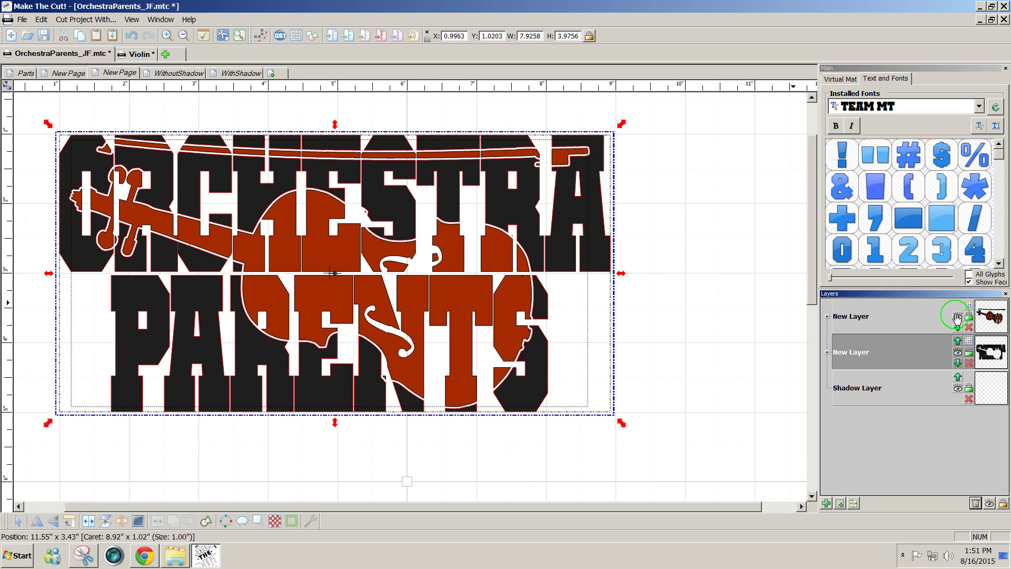
left_click(722, 374)
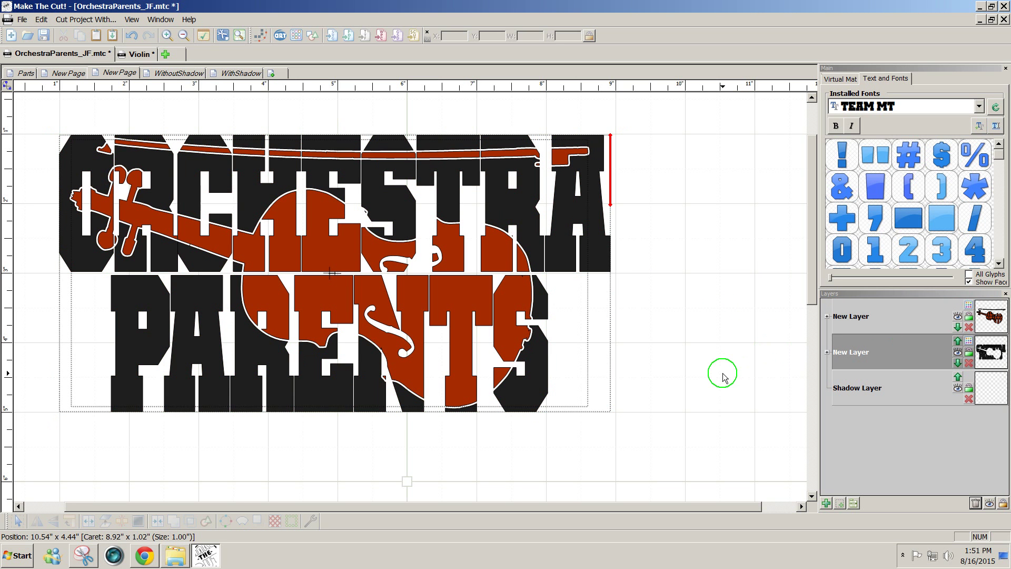
left_click(470, 300)
left_click(321, 367, "shift")
left_click(359, 260)
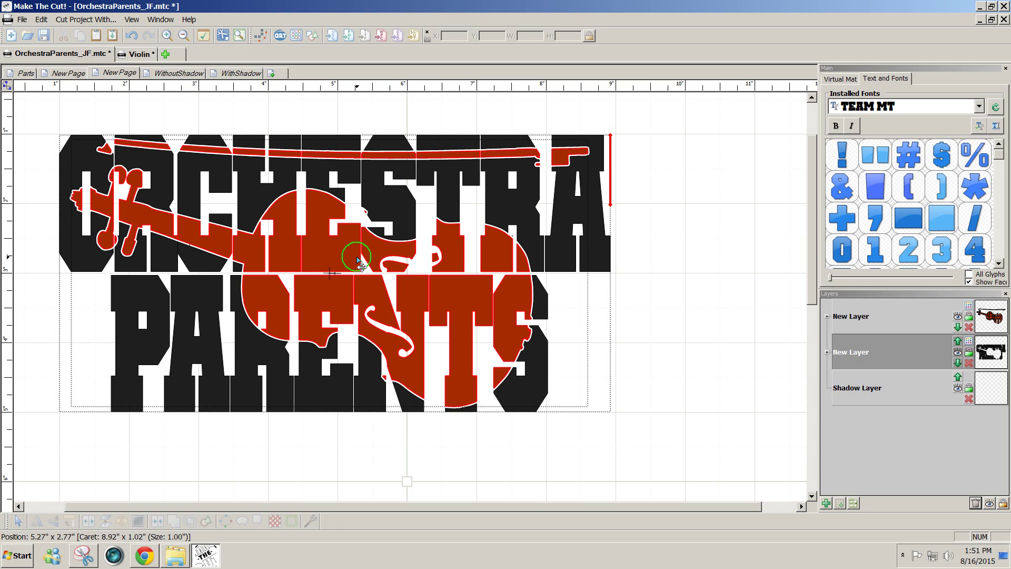
Delete the now-empty Shadow Layer, leaving two New Layers
left_click(751, 370)
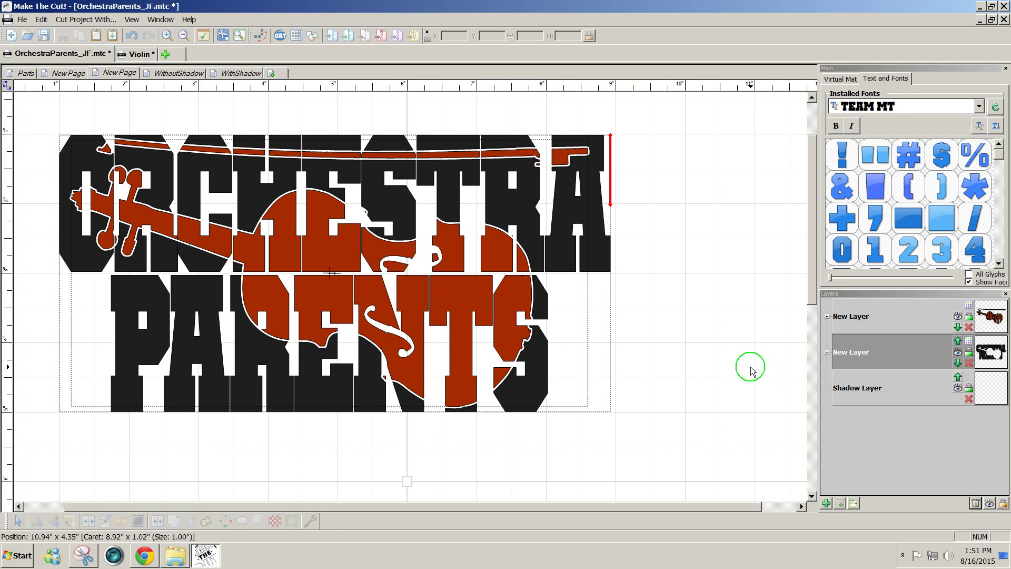
left_click(975, 503)
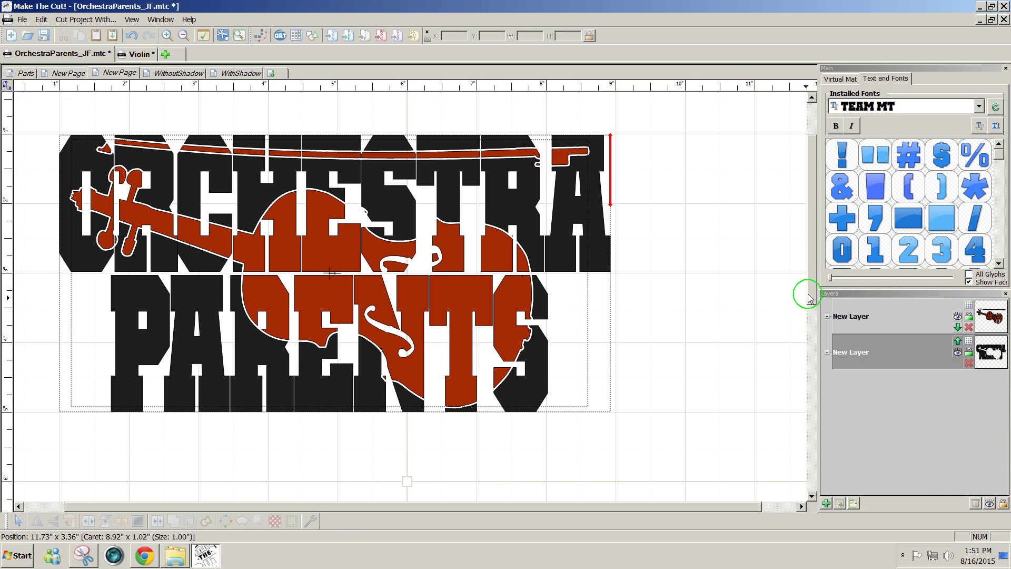
left_click_drag(811, 299, 816, 284)
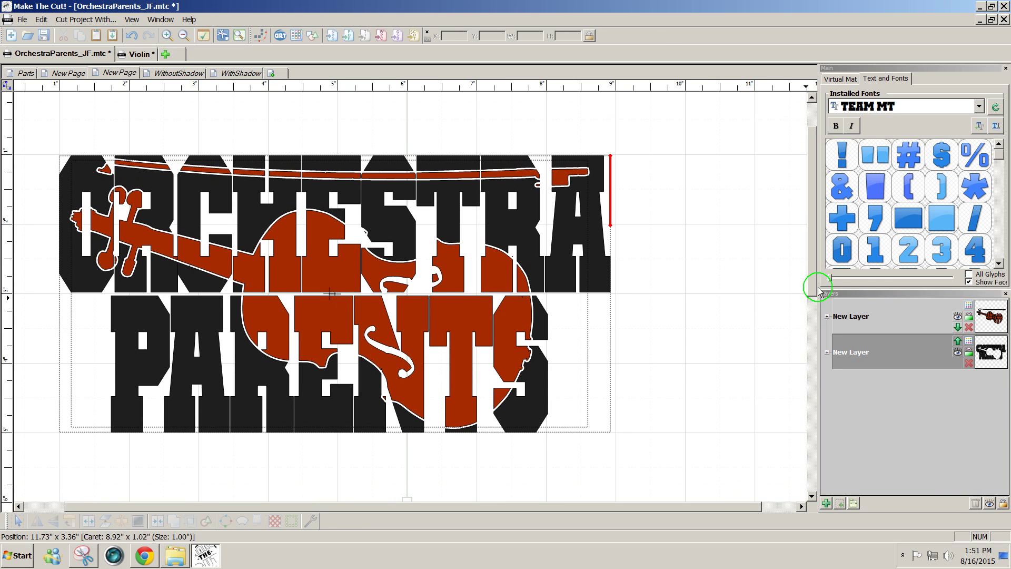